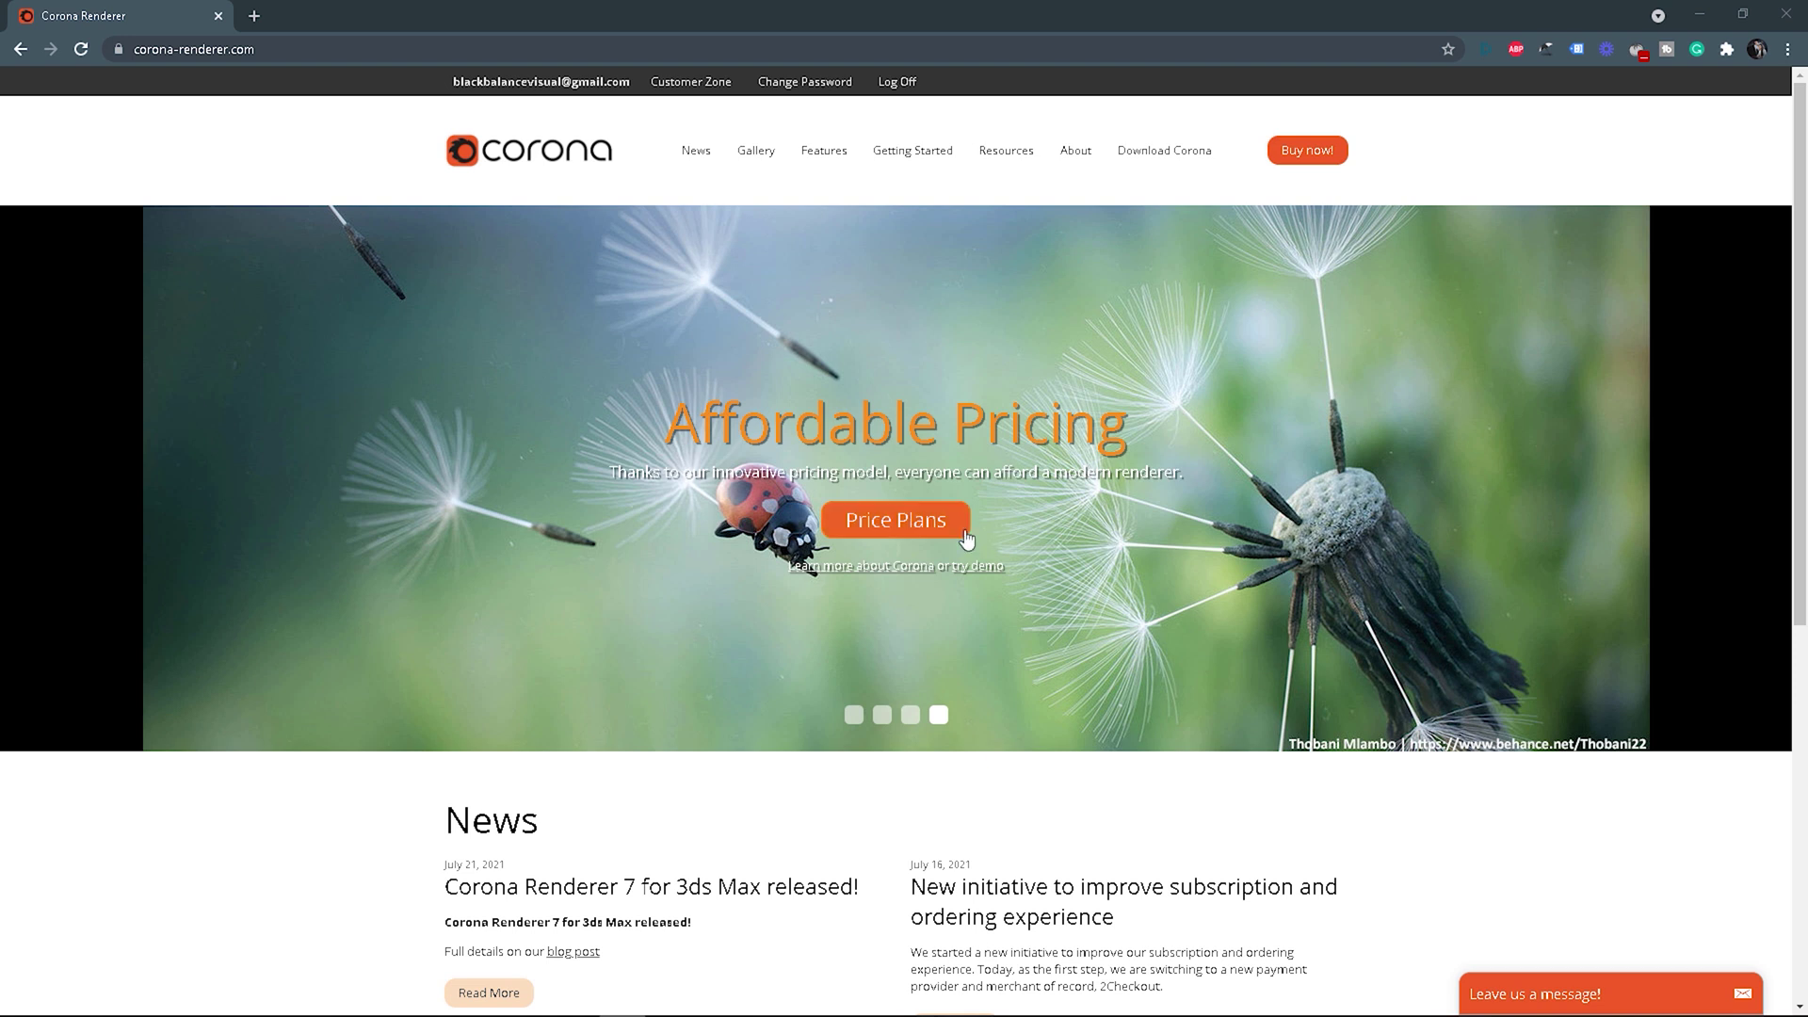
Step: From the Download Corona page, save corona-7-3dsmax.zip for 3ds Max into Pobrane
left_click(1184, 156)
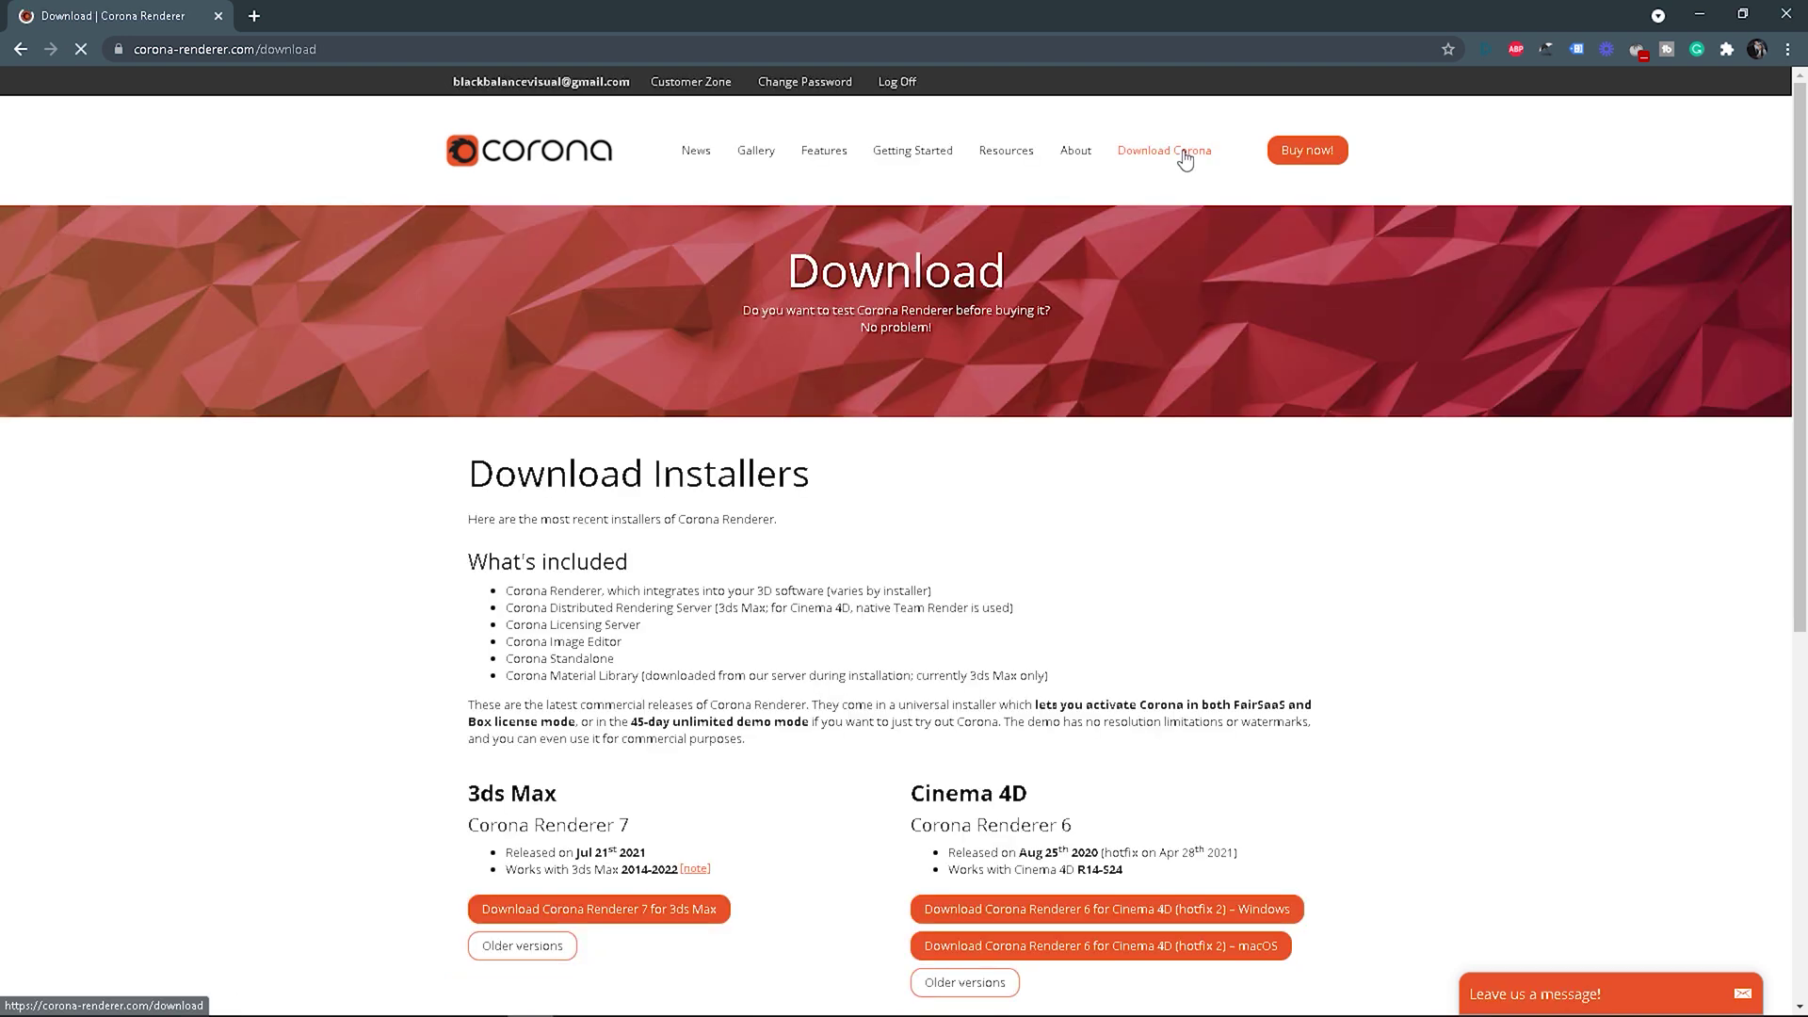
scroll(1145, 468, "down", 4)
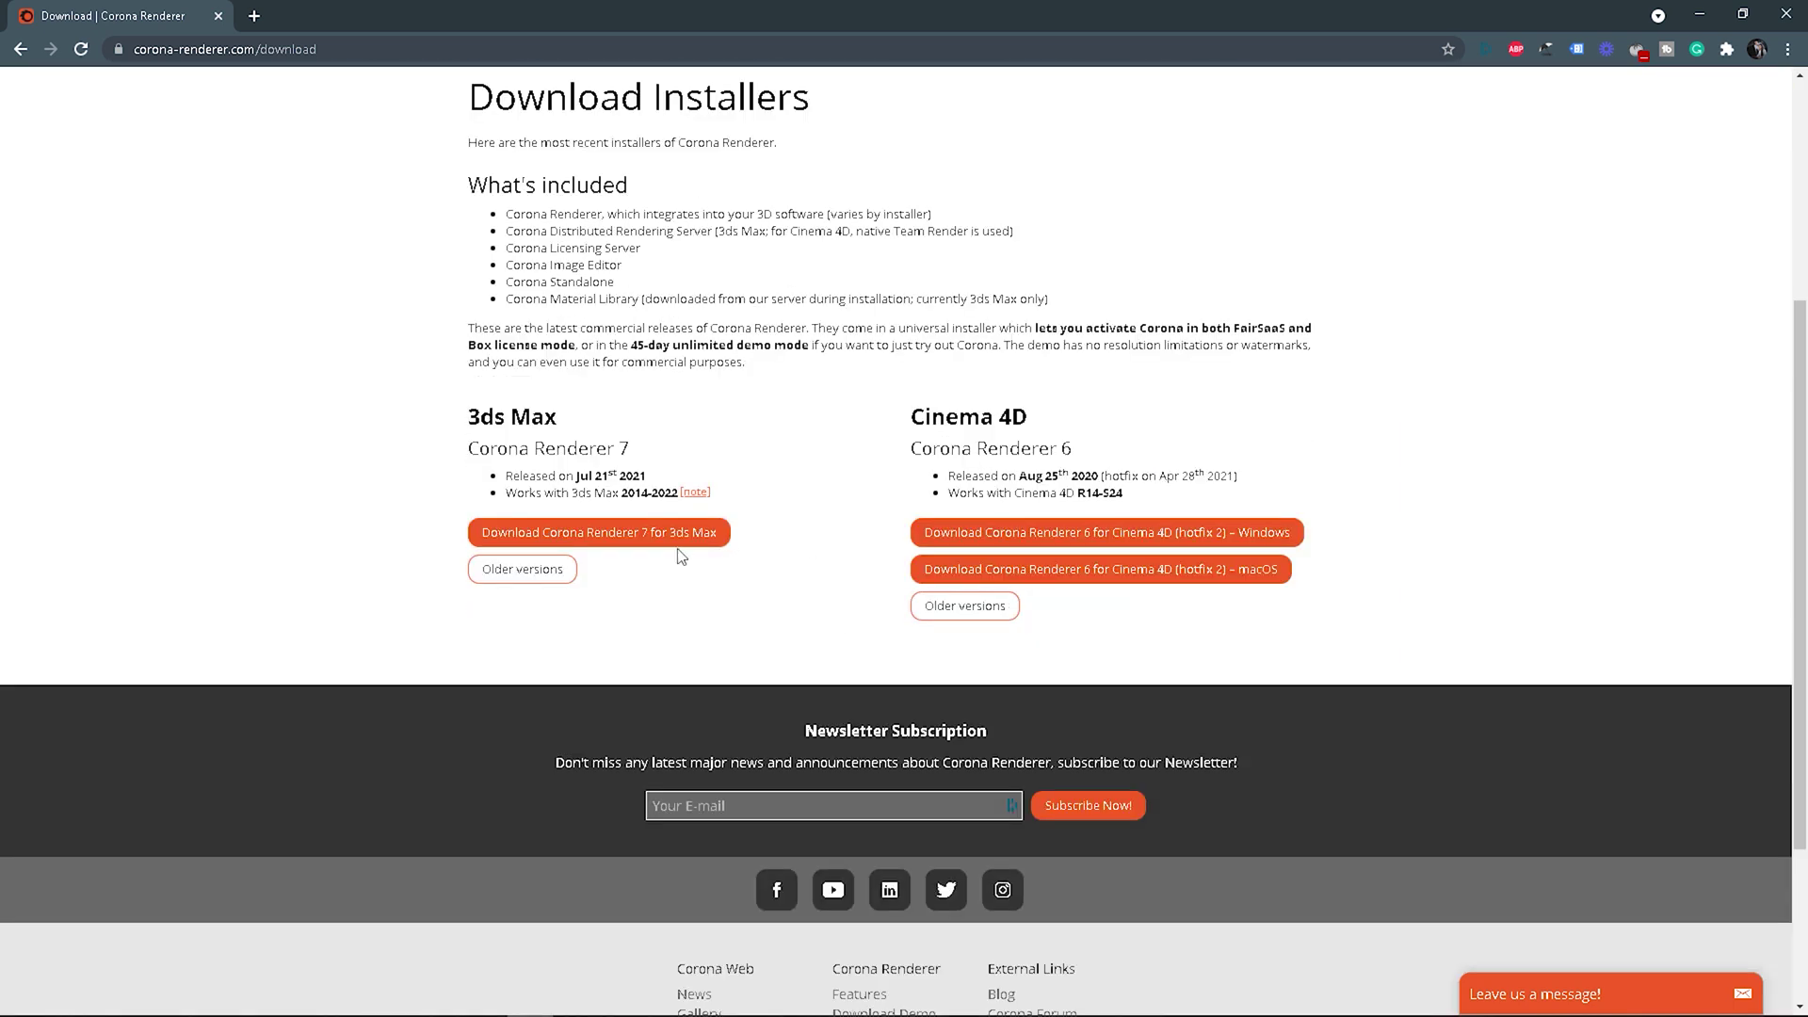
left_click(543, 537)
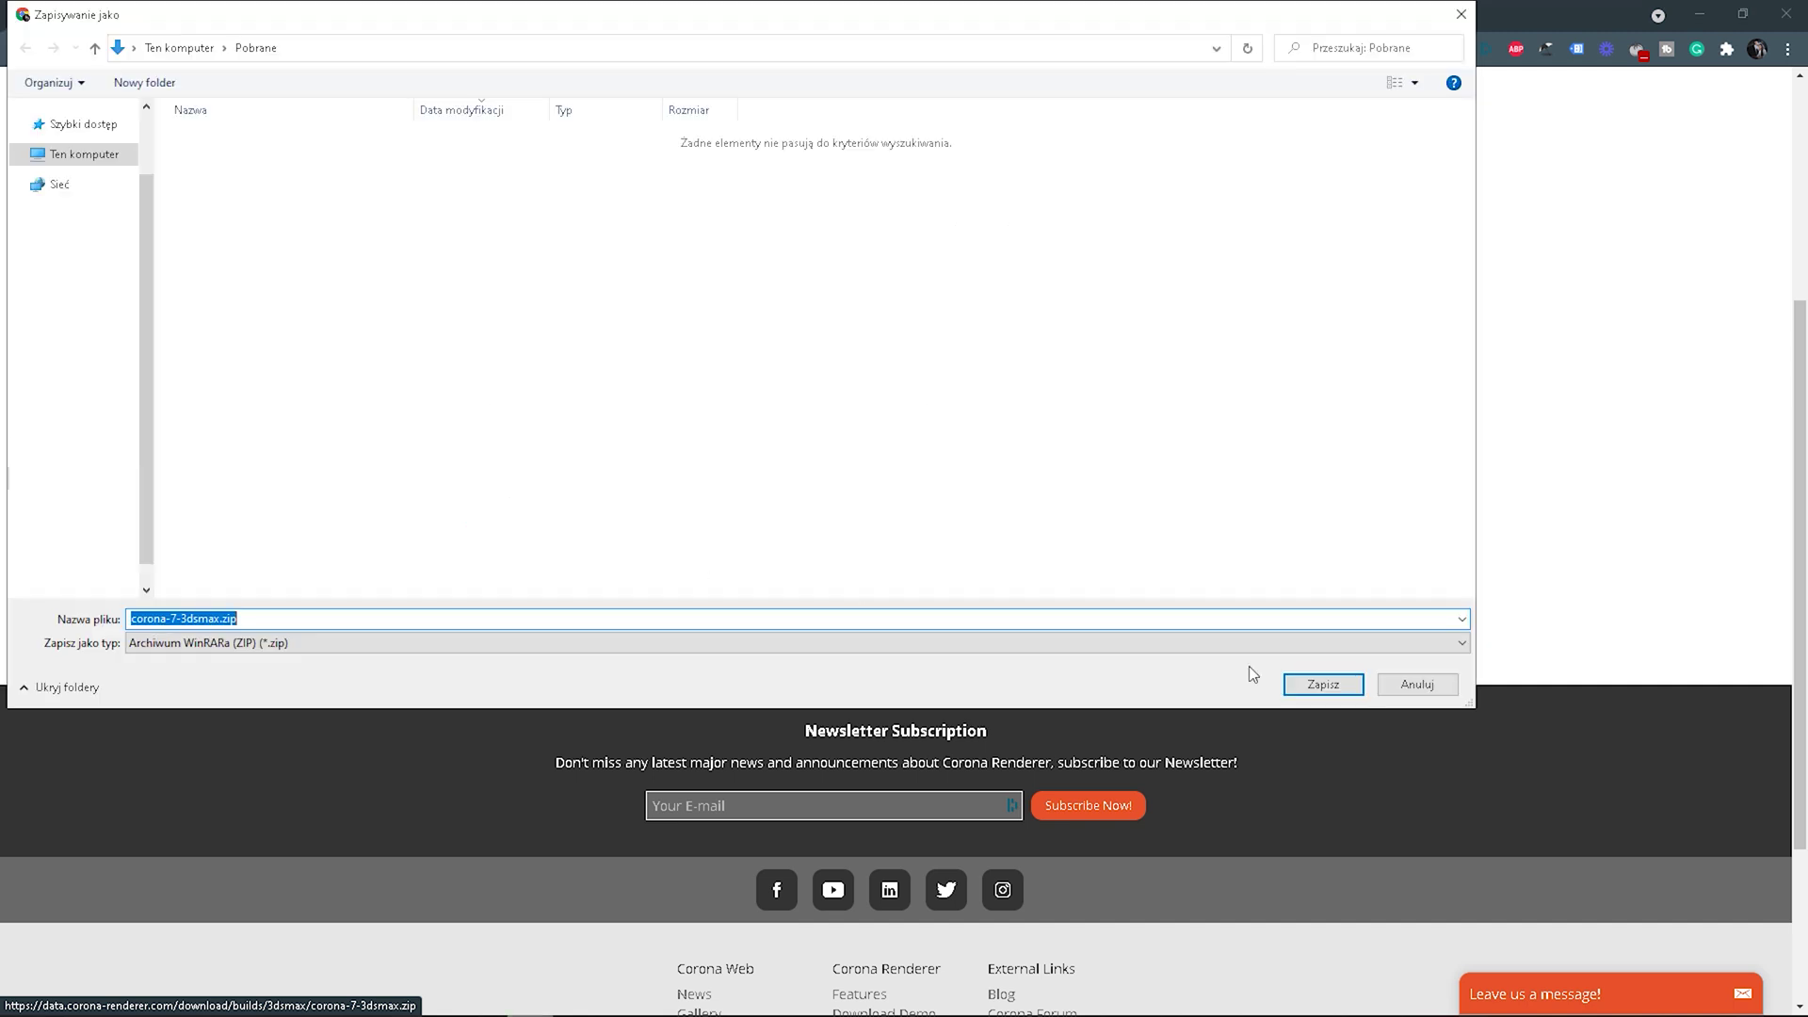
left_click(1332, 687)
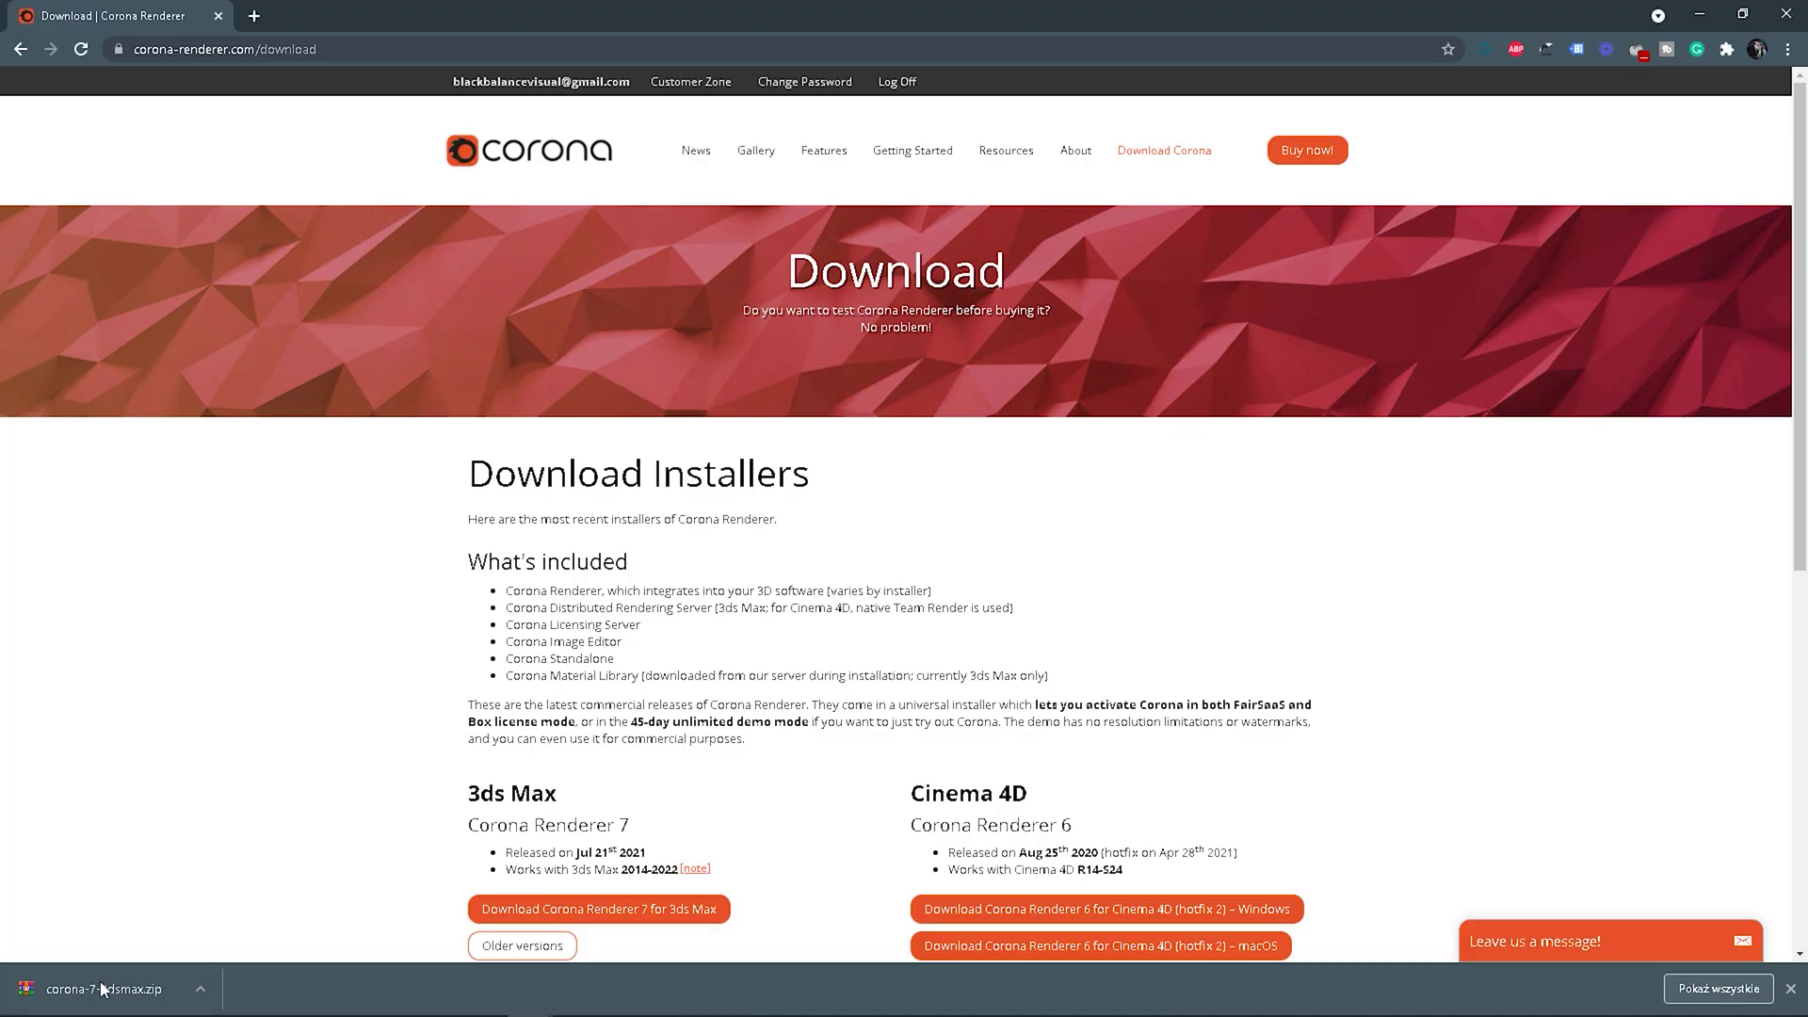
Step: Extract corona-7-3dsmax.zip in its folder and launch corona-7-3dsmax.exe from the extracted folder
right_click(104, 989)
left_click(132, 937)
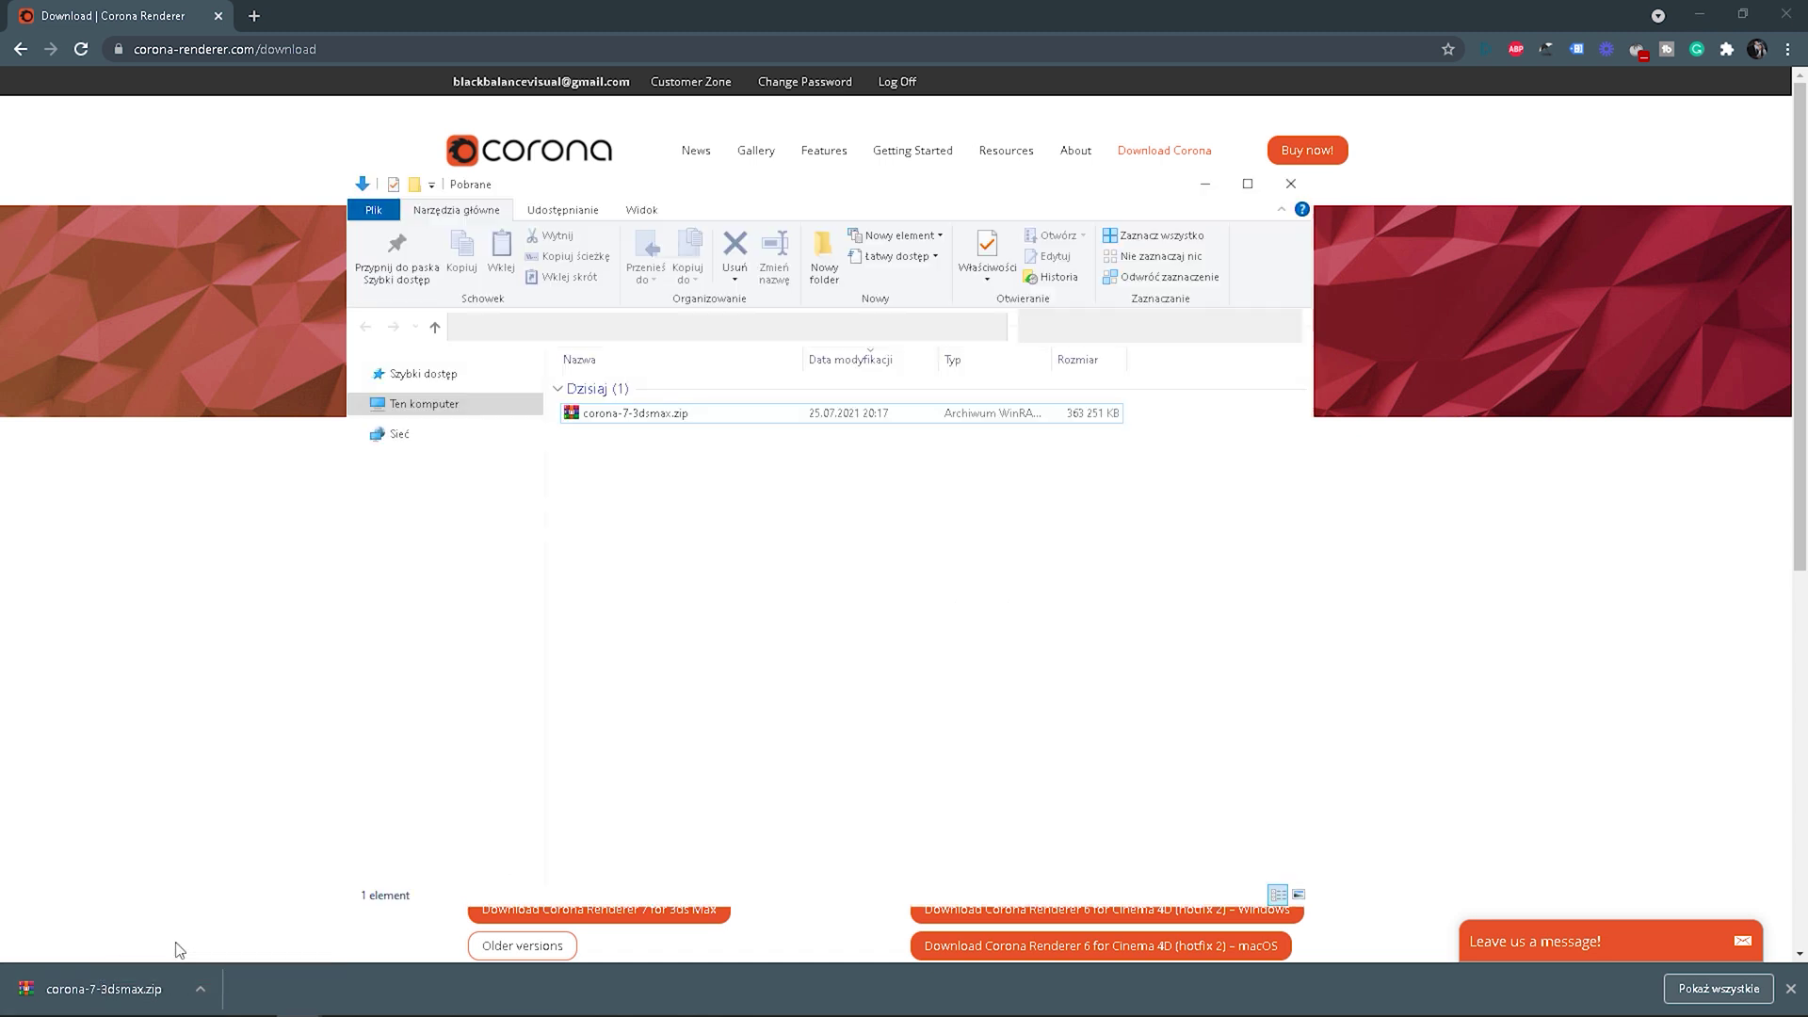
right_click(690, 421)
left_click(779, 537)
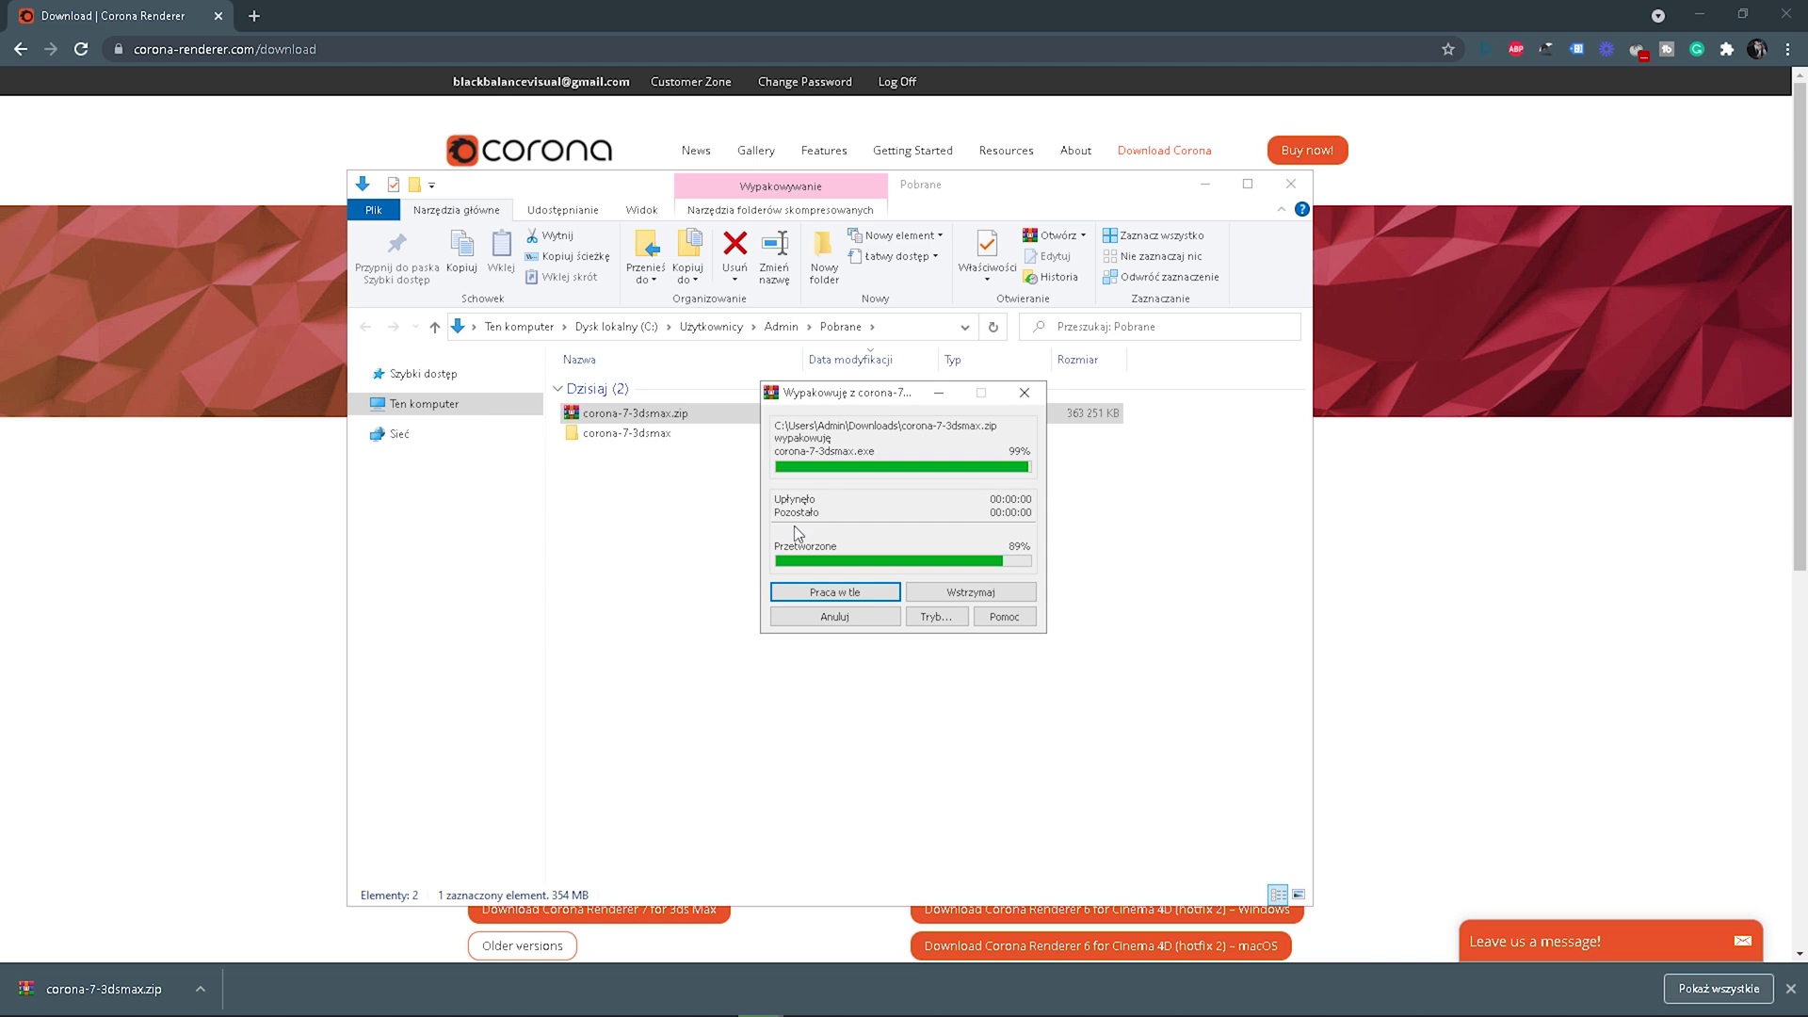
double_click(678, 436)
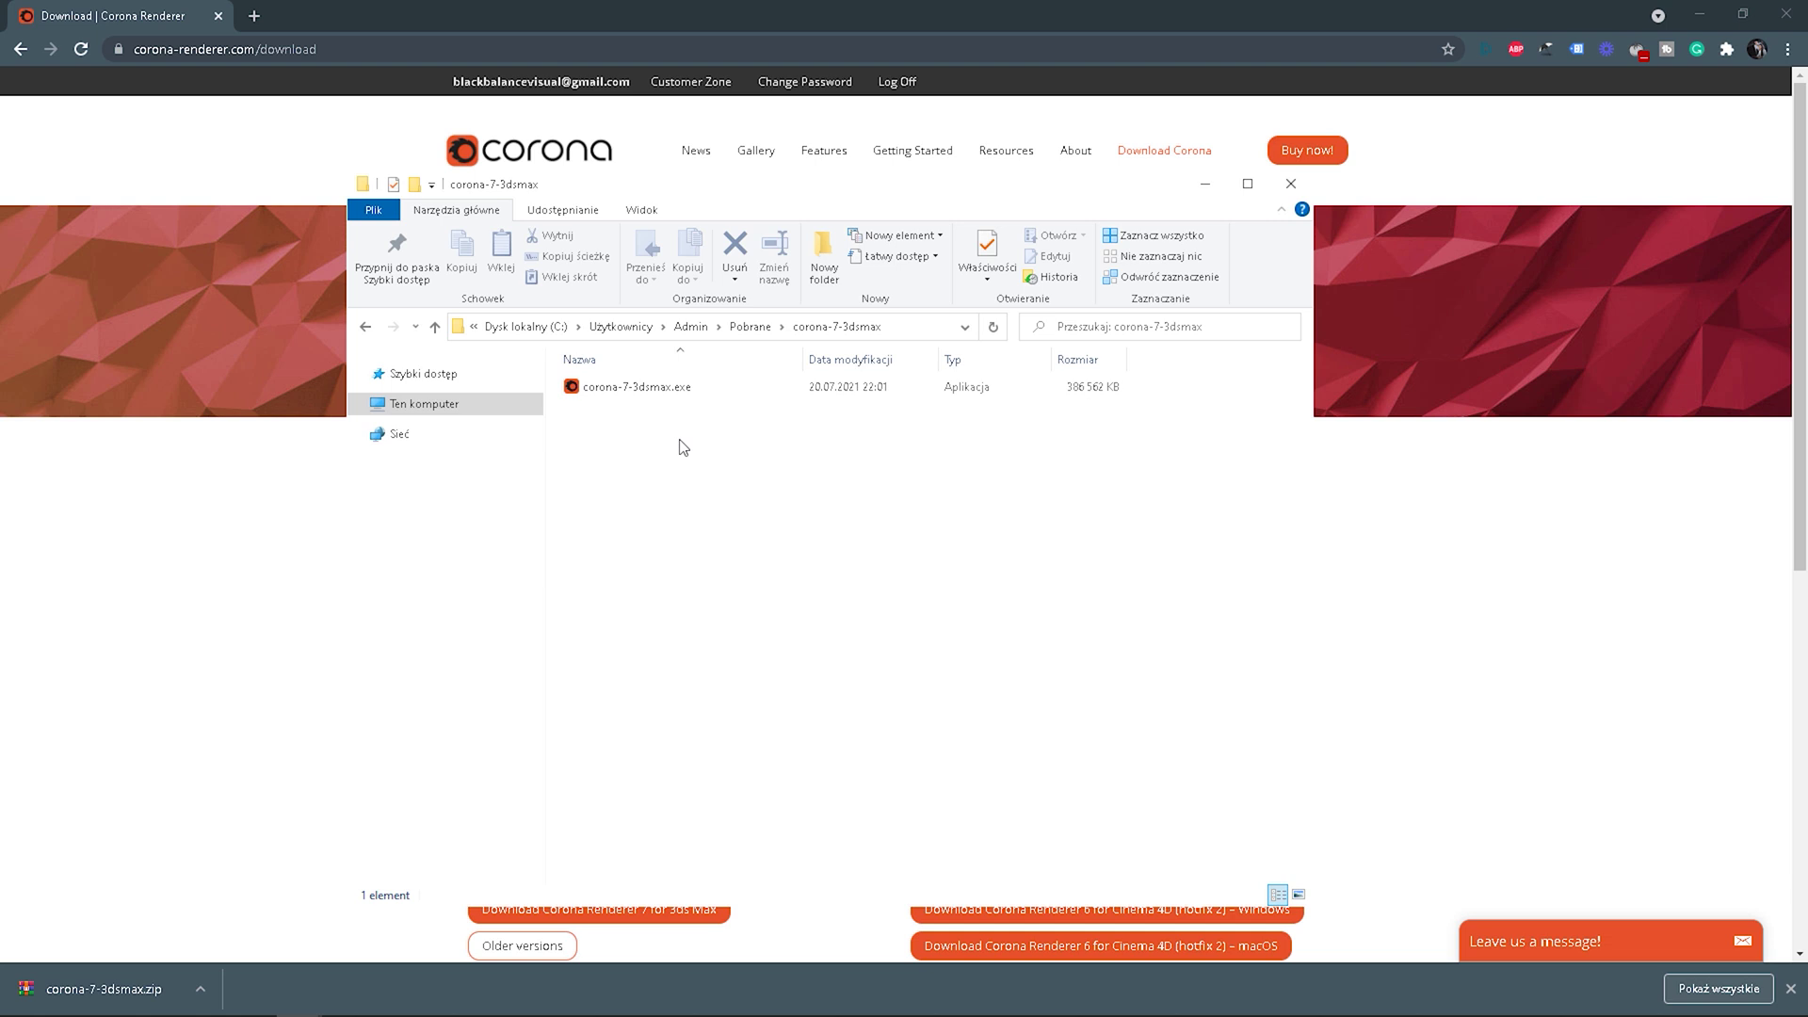
double_click(683, 388)
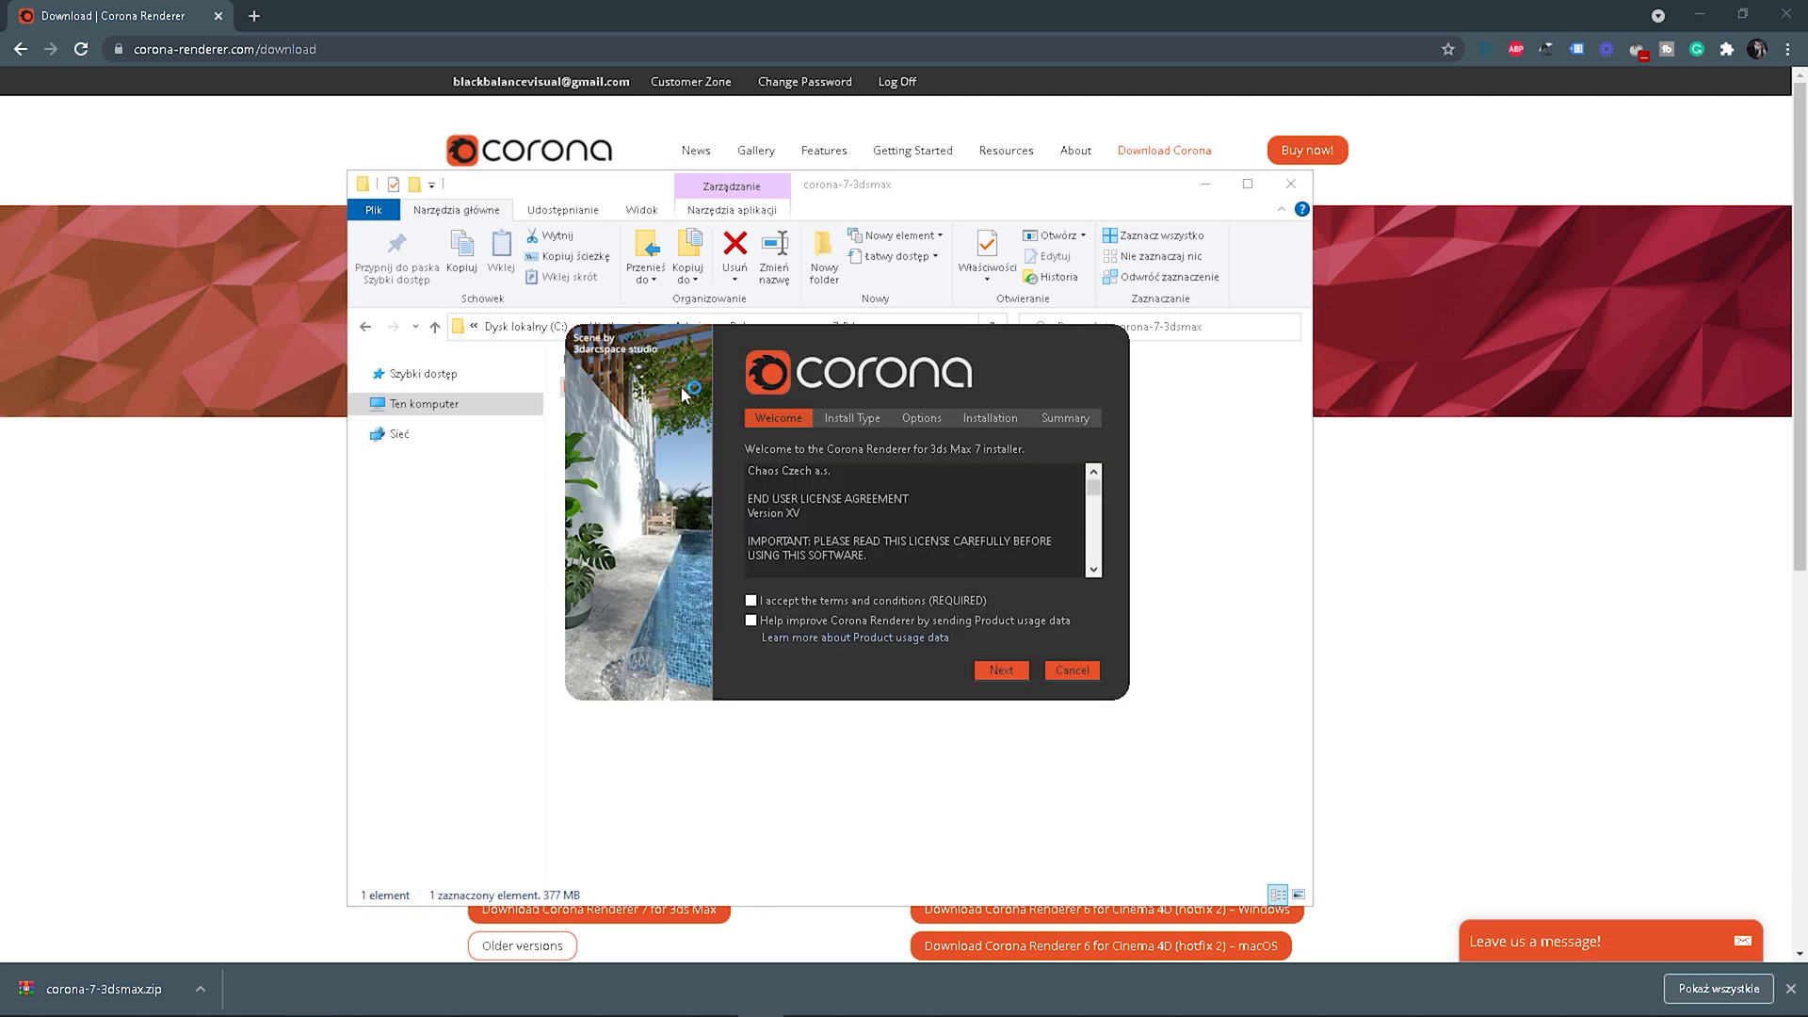
Step: Accept the Corona license terms and continue to the install type choice
key("Tab")
key("space")
key("Tab")
key("Tab")
key("Tab")
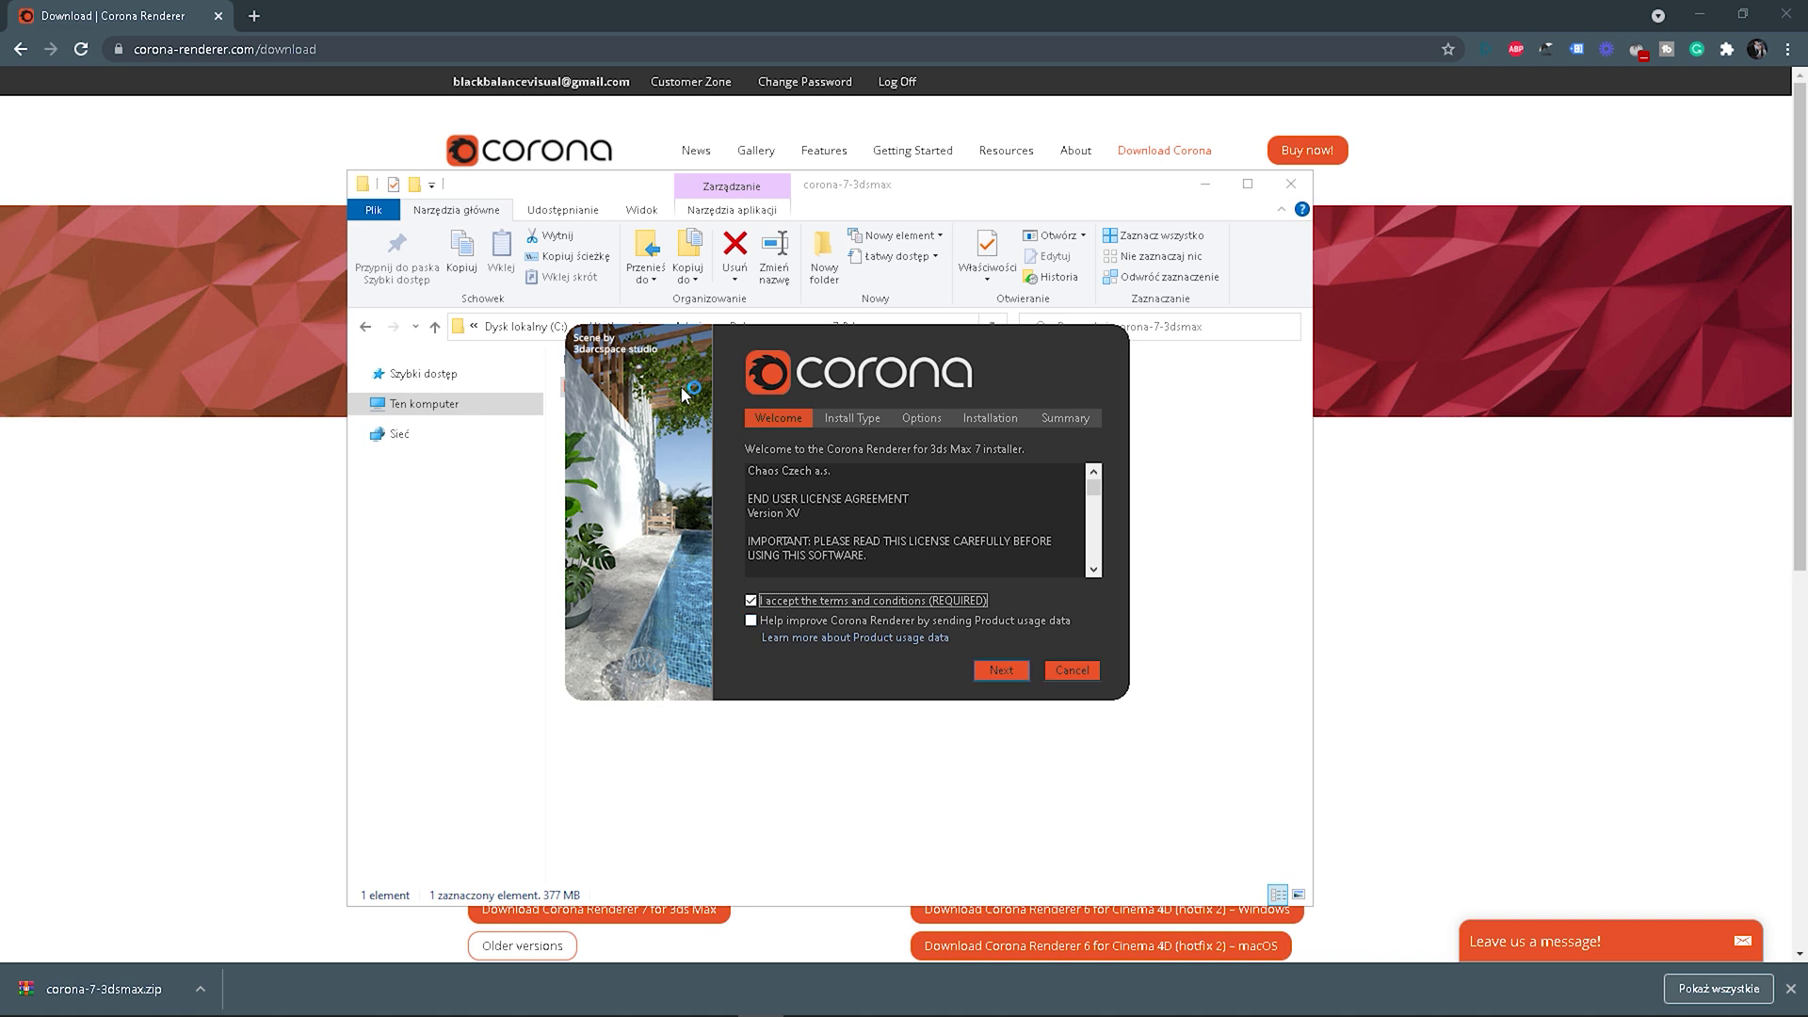
key("Return")
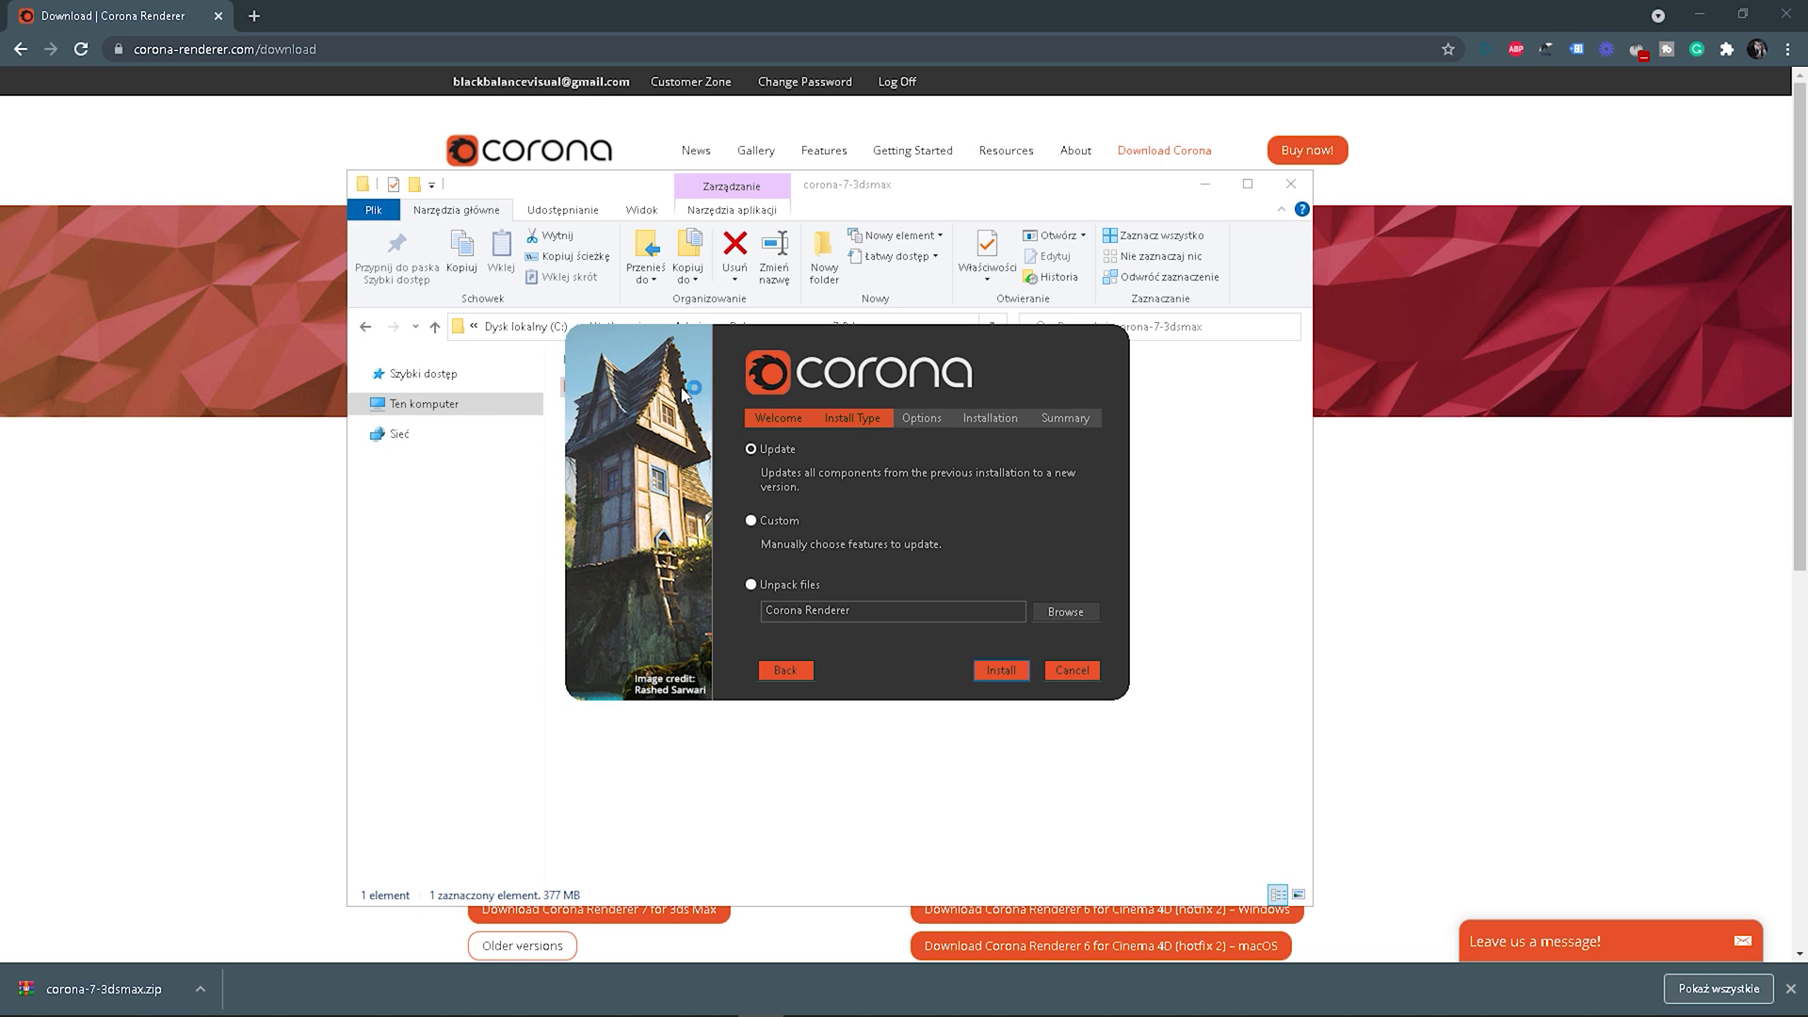
Step: Keep the Update install type rather than Custom and start the installation
key("shift+Tab")
key("Down")
key("Up")
key("Return")
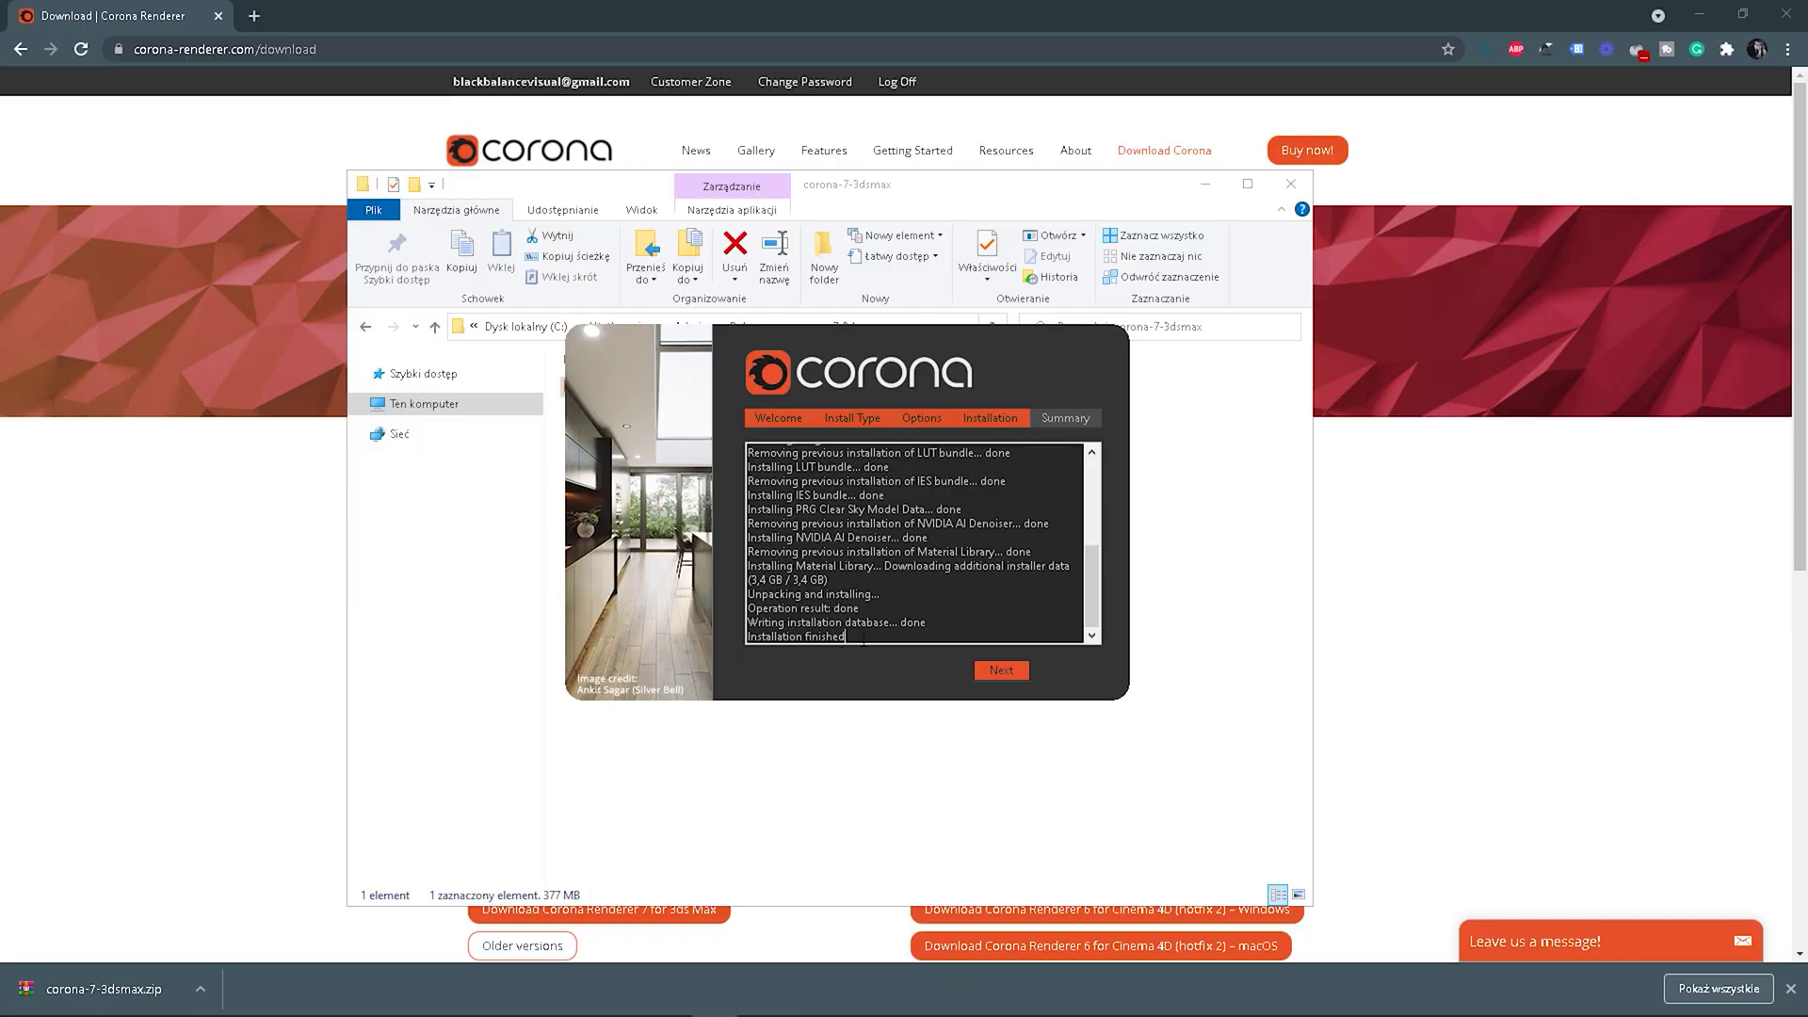
Step: Continue past the installation summary and finish the installer
left_click(864, 640)
key("Return")
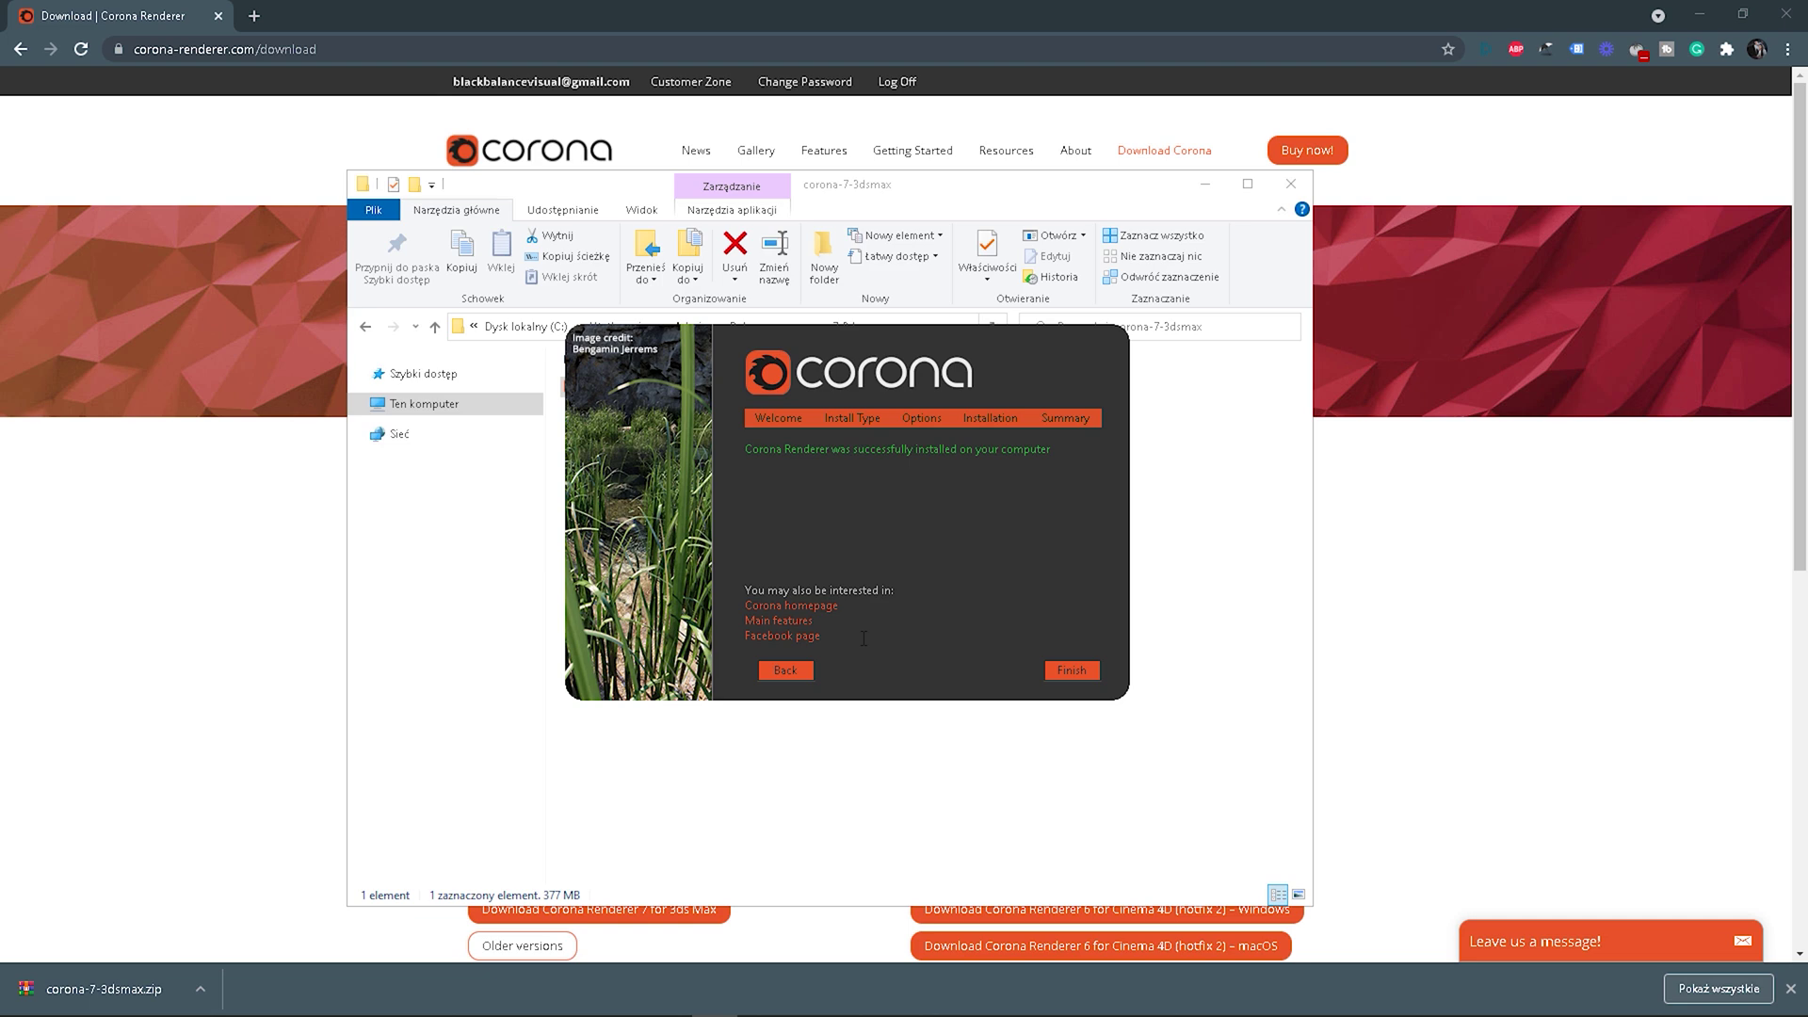
left_click(1071, 670)
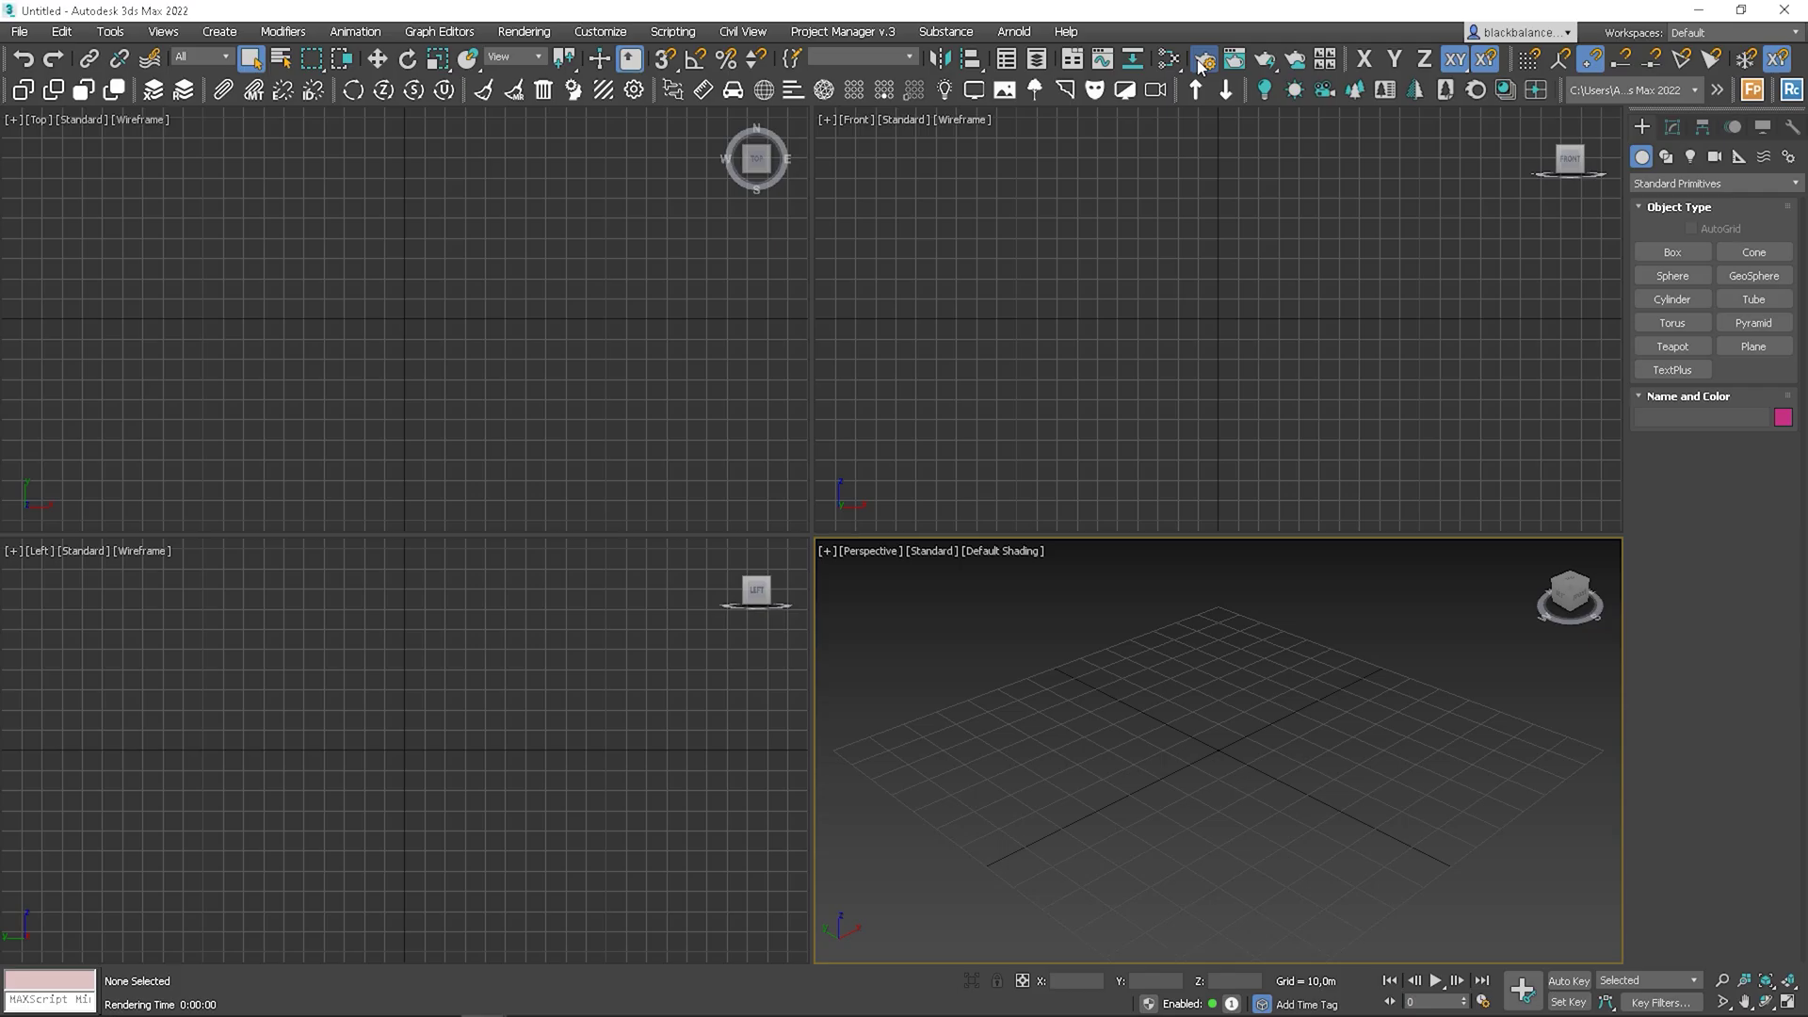
Step: In Render Setup, keep CoronaRenderer as the renderer and show the System licensing settings
left_click(1204, 60)
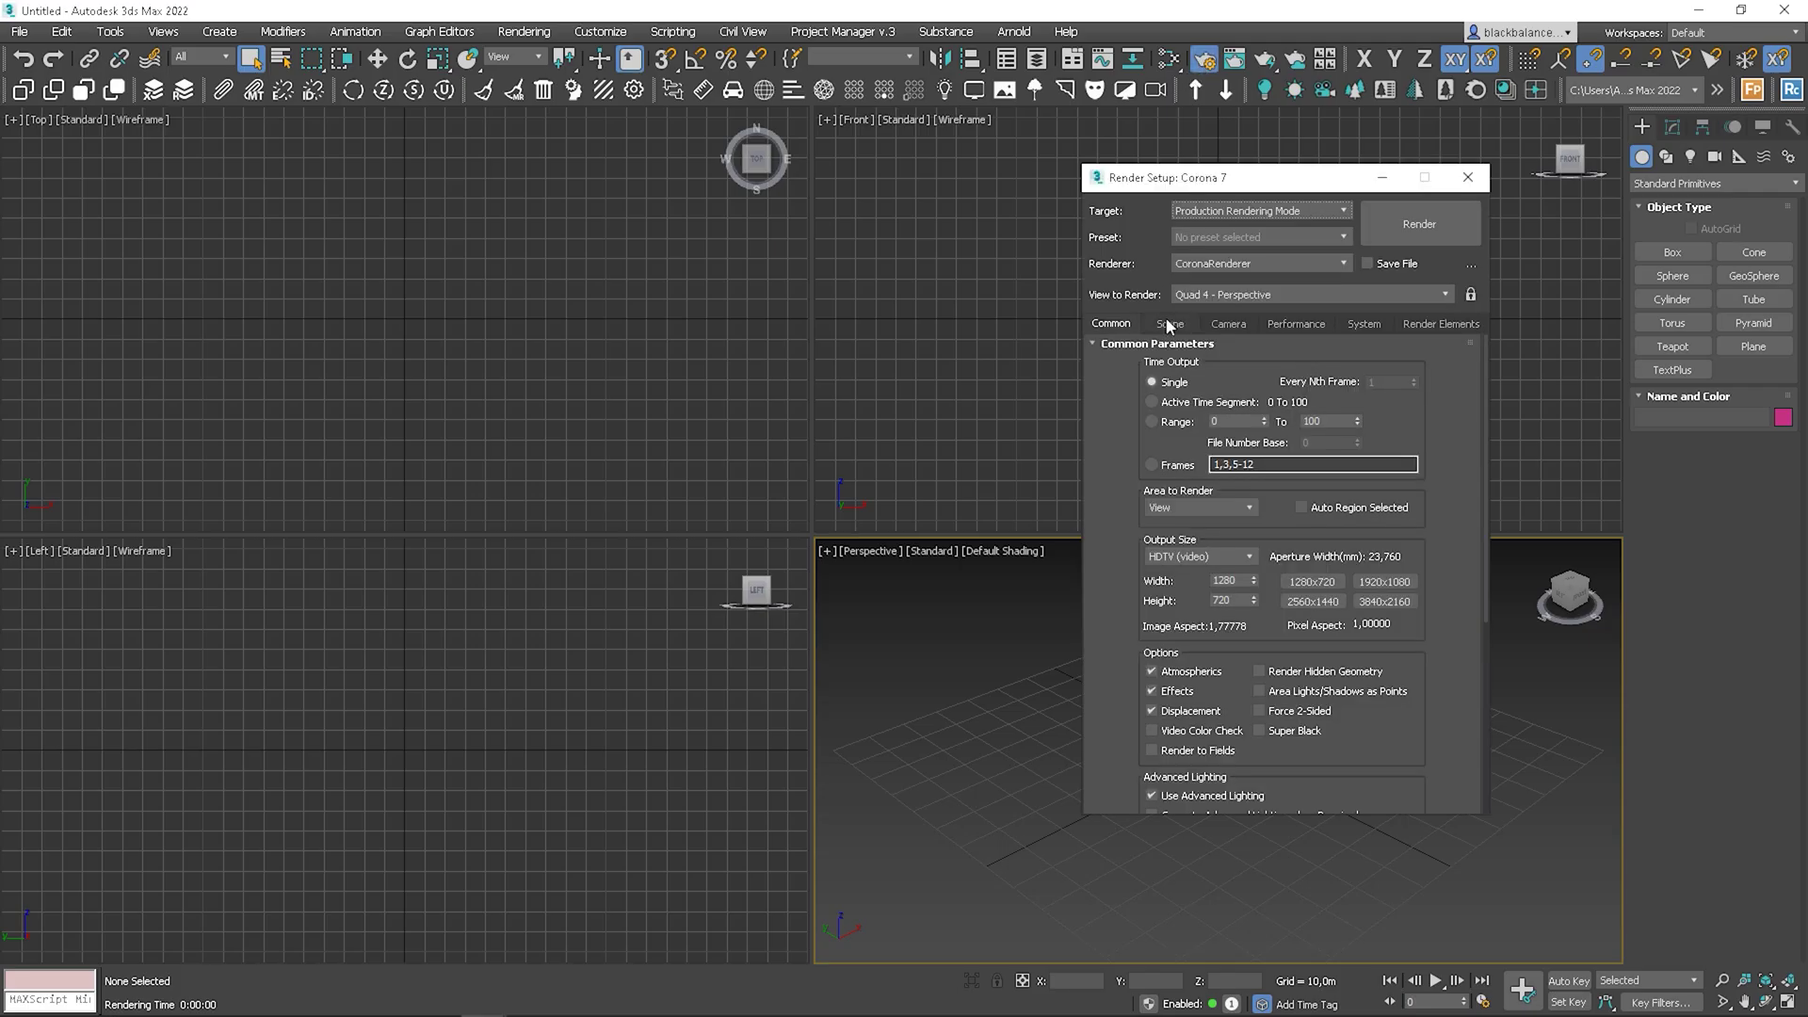
left_click(1231, 263)
left_click(1214, 350)
left_click(1361, 324)
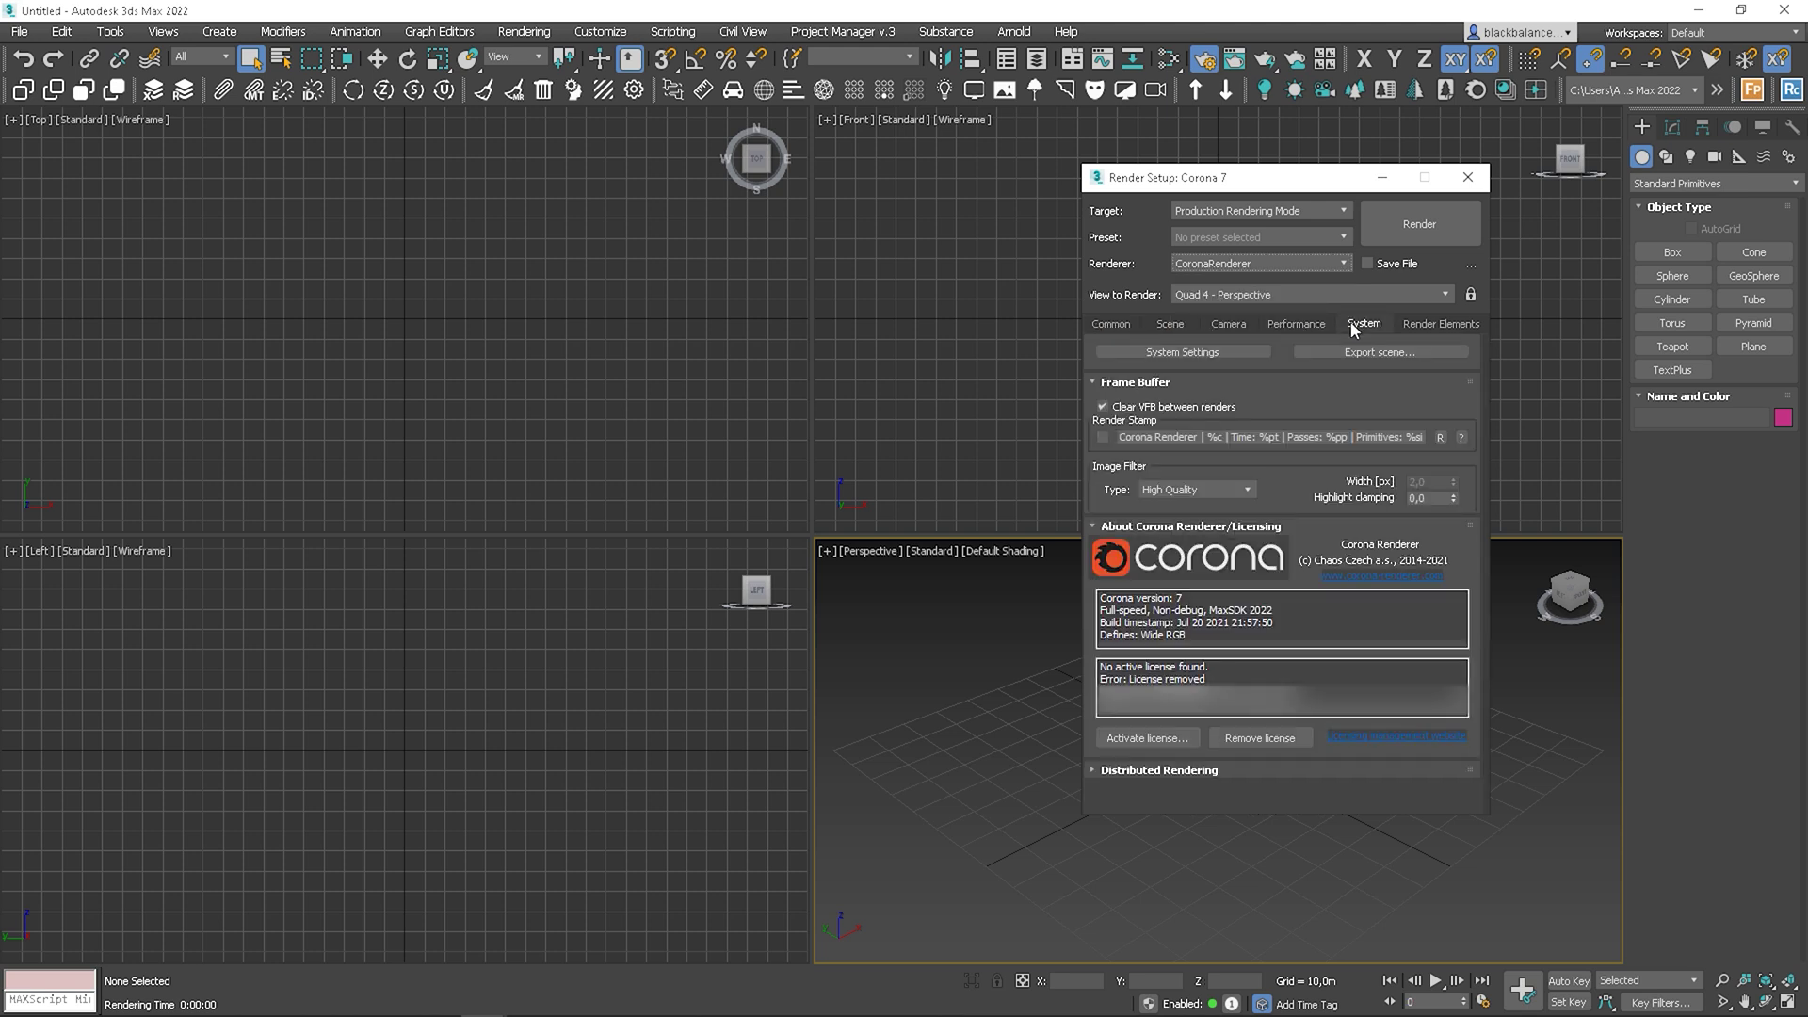
Step: Activate the 45-day Corona demo license, then start removing the license
left_click(1147, 738)
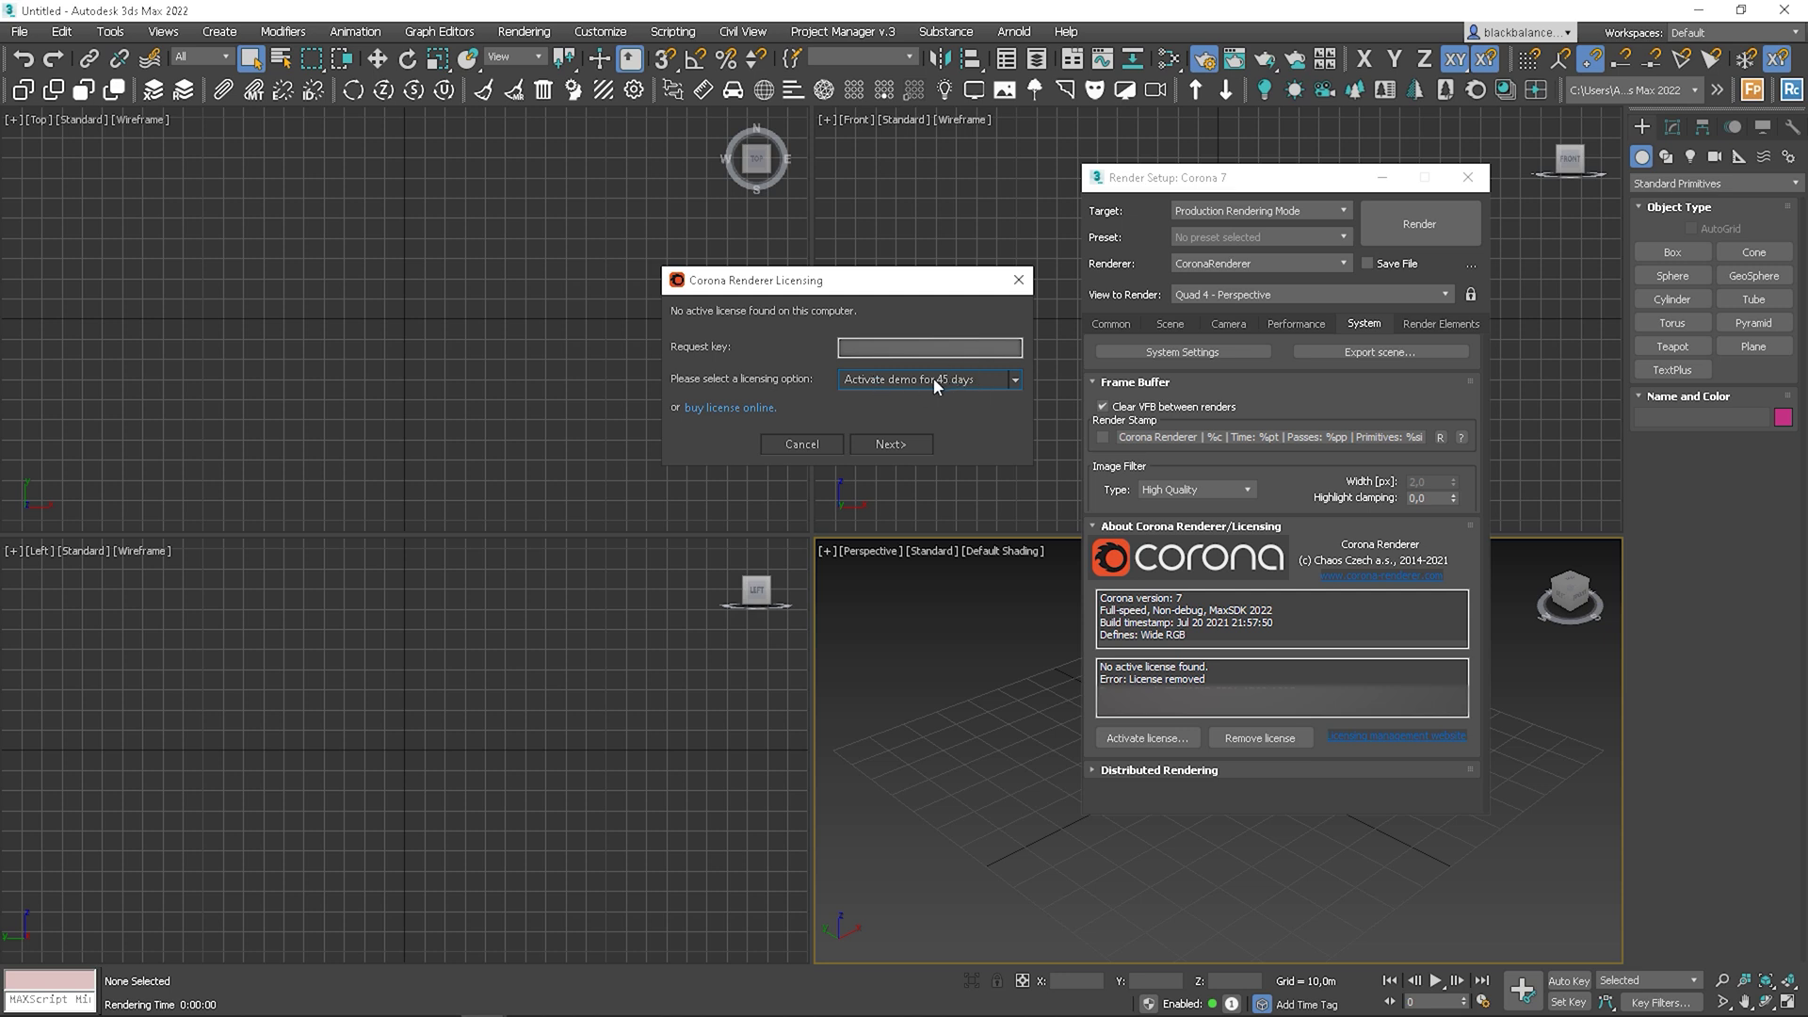
left_click(887, 446)
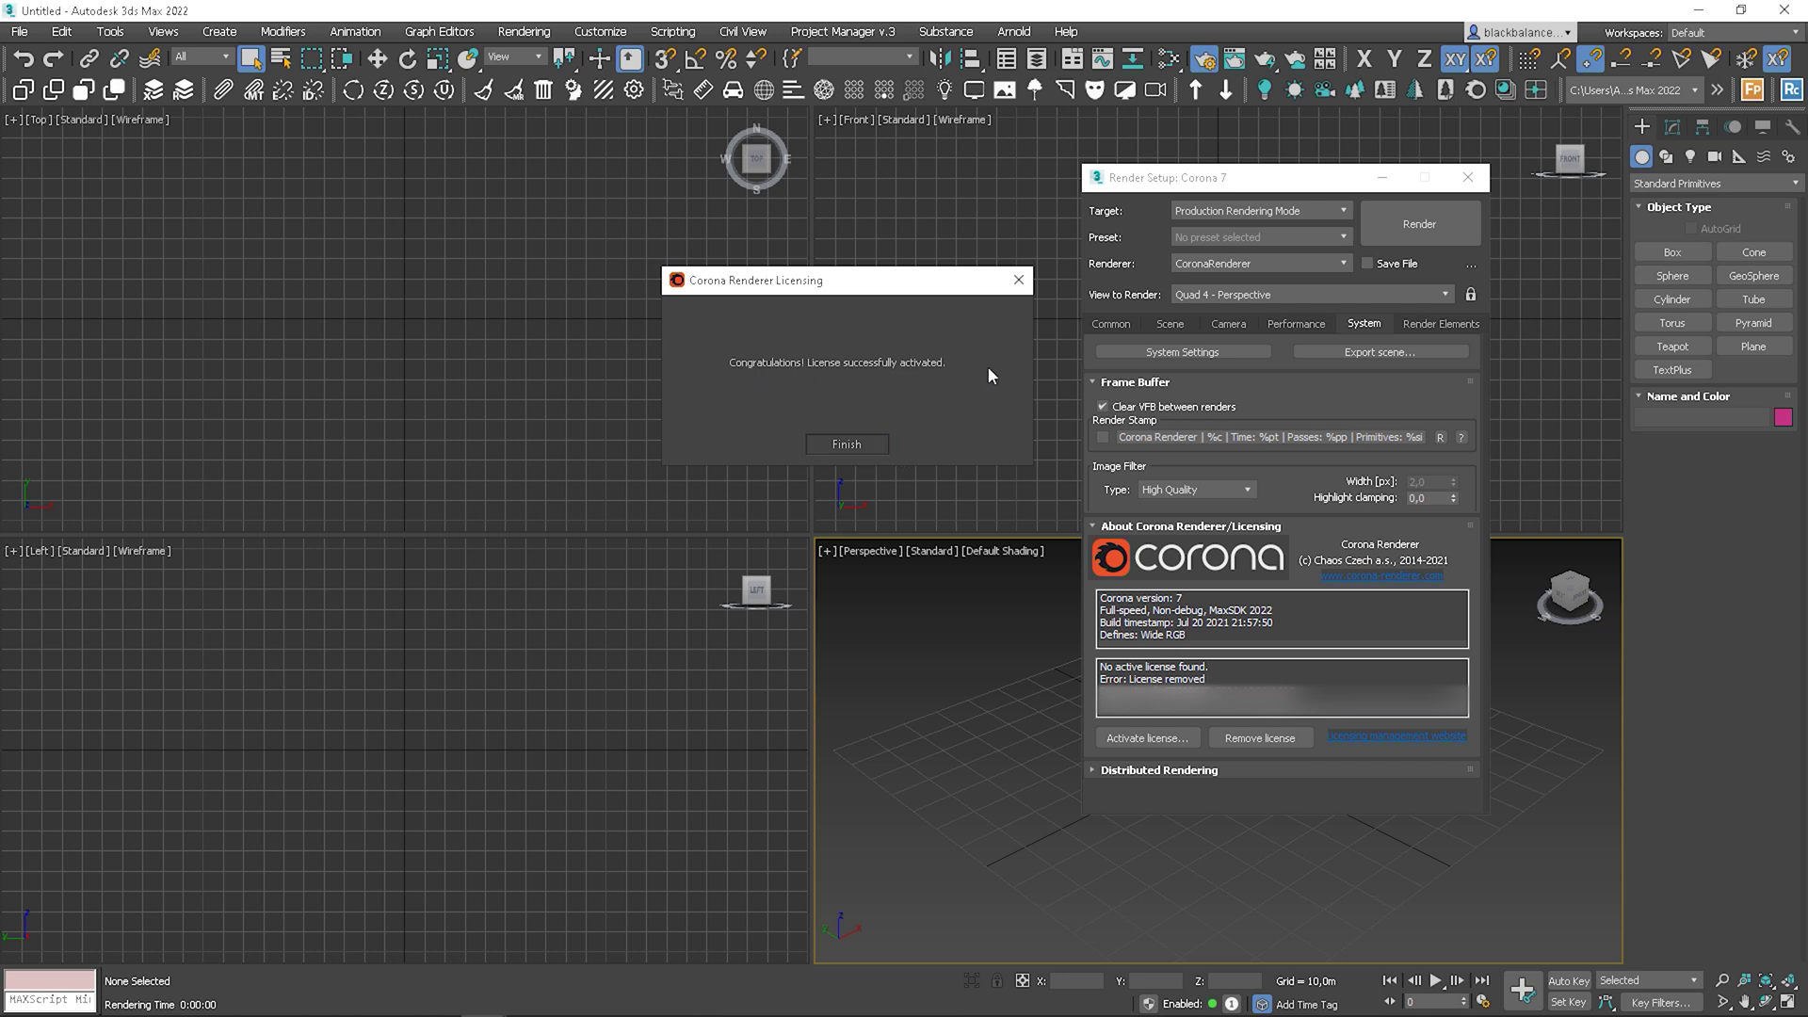
left_click(869, 445)
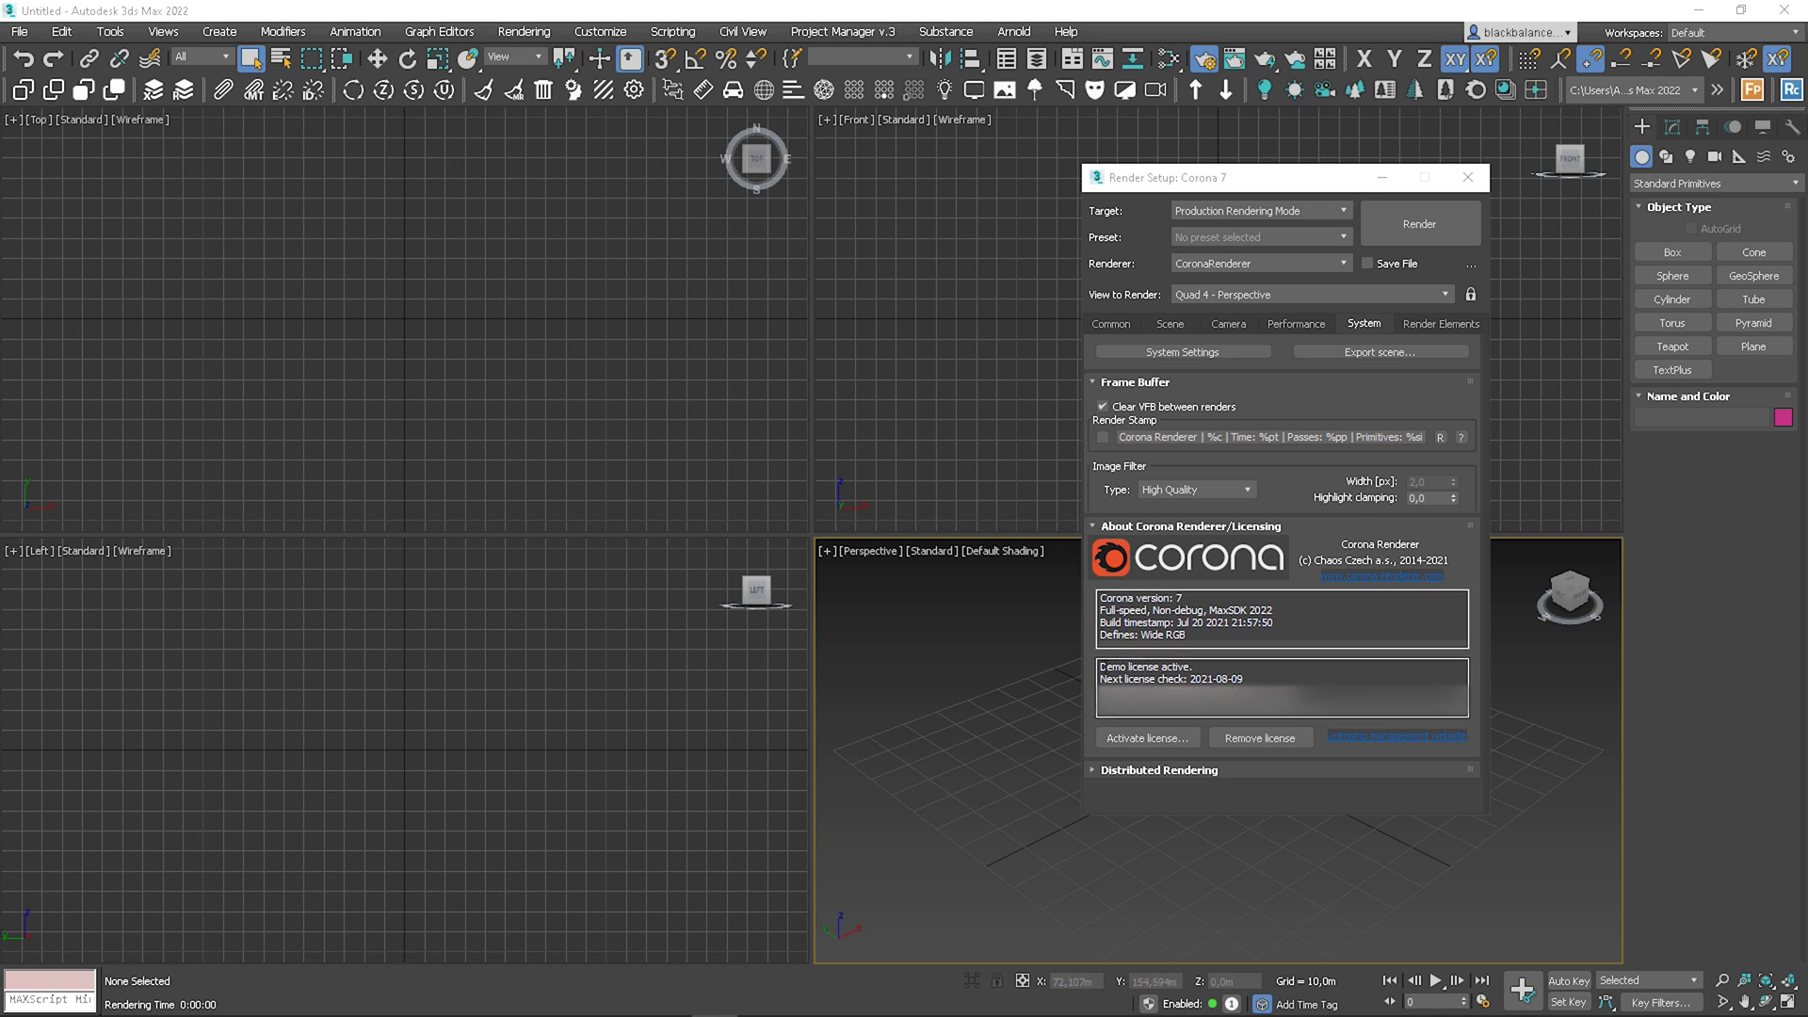
left_click_drag(1099, 665, 1250, 675)
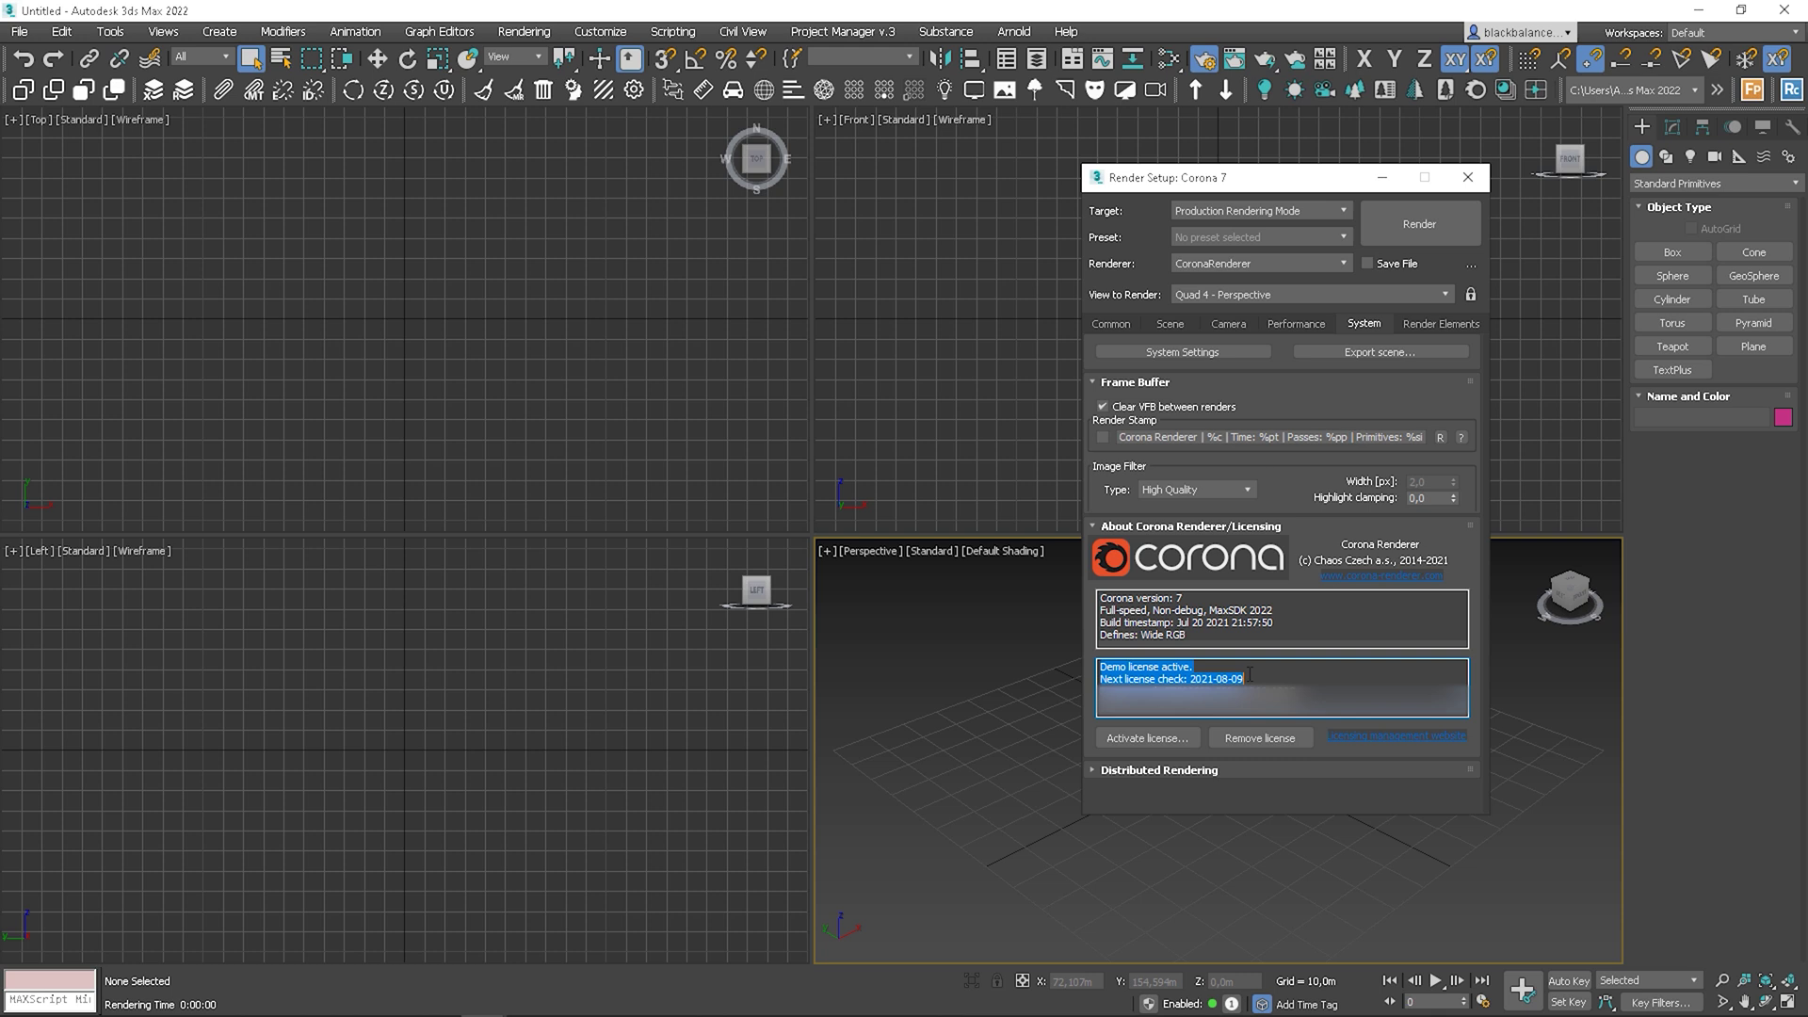
left_click(1290, 742)
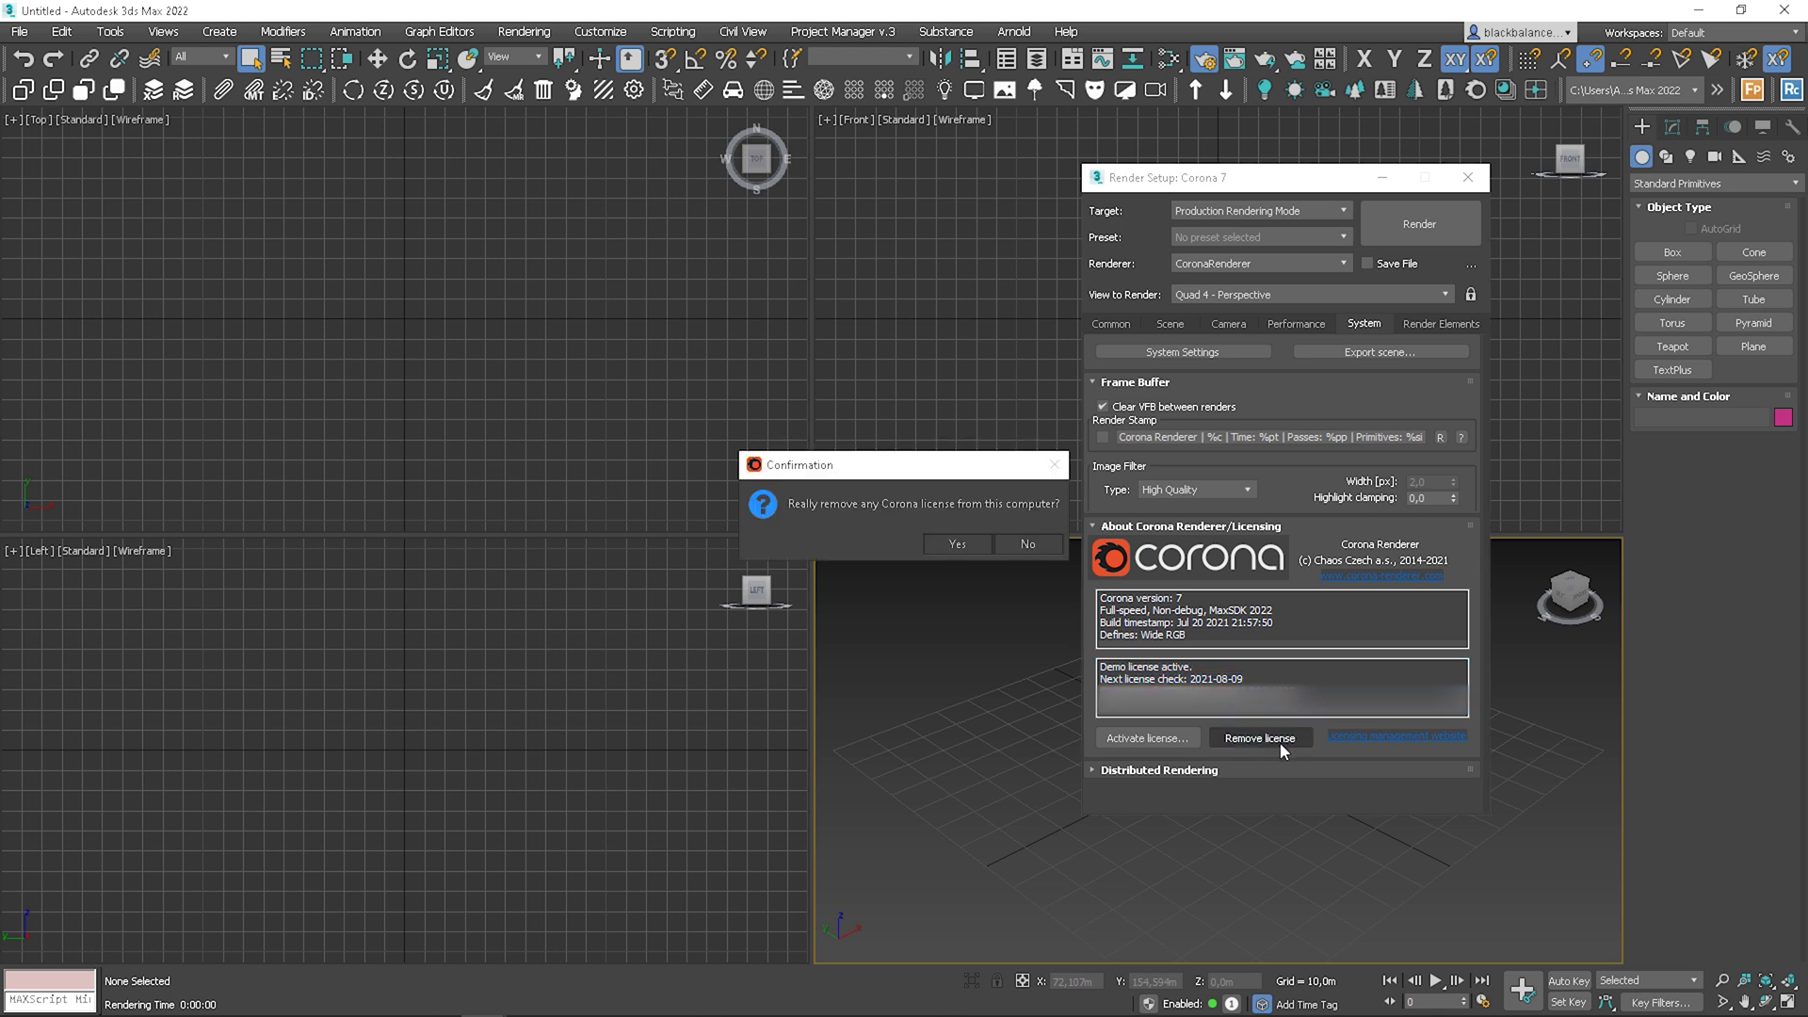
Step: Confirm removing the demo license and choose the FairSaaS/EDU license activation option
left_click(964, 544)
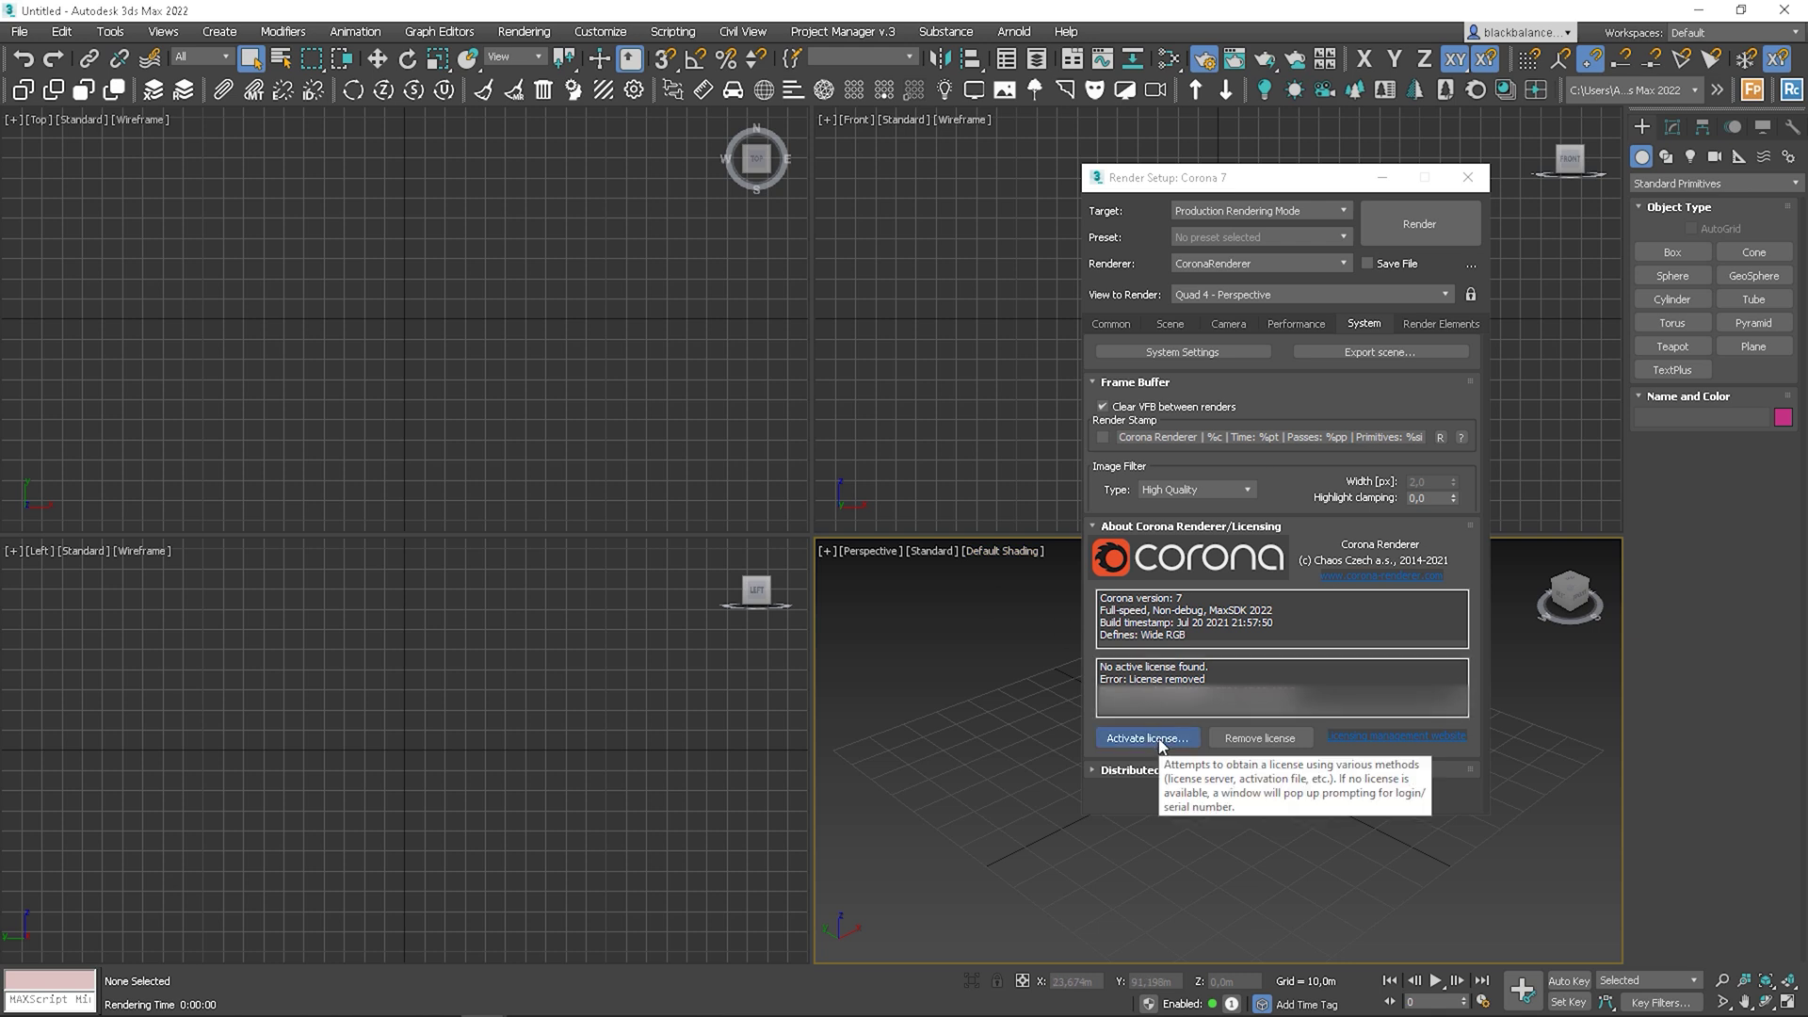
left_click(1168, 743)
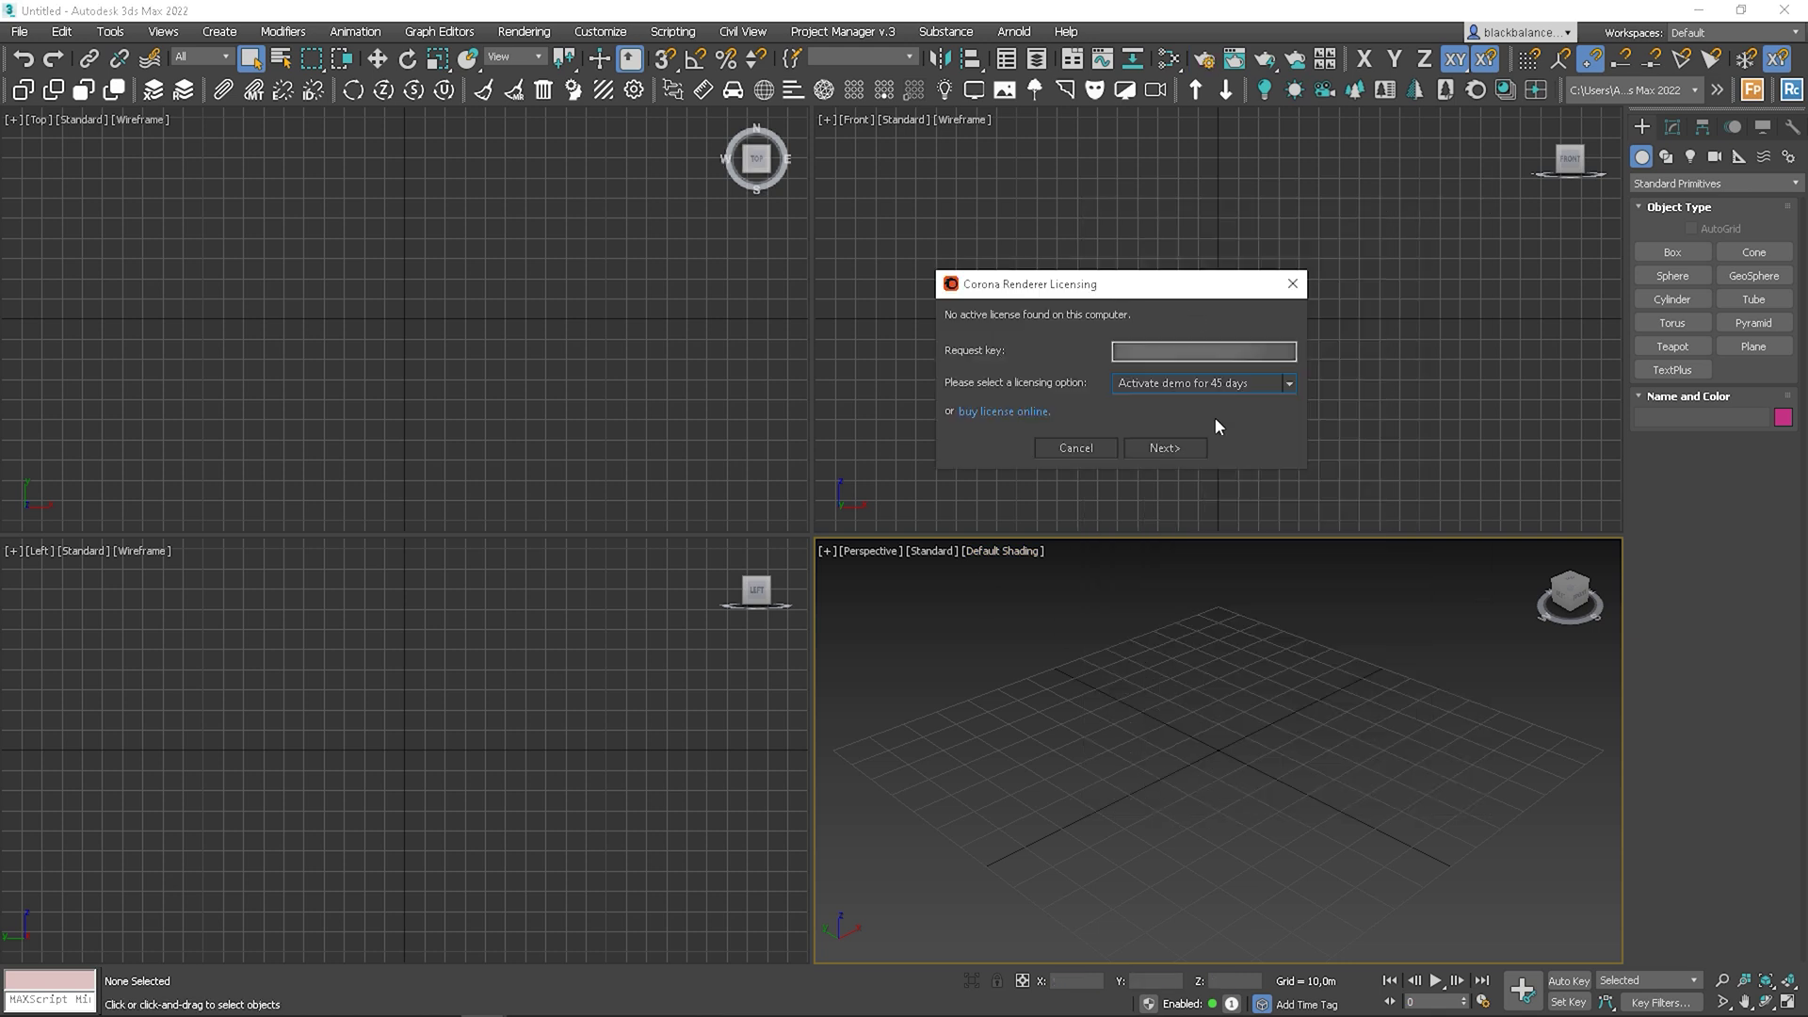
left_click(1225, 380)
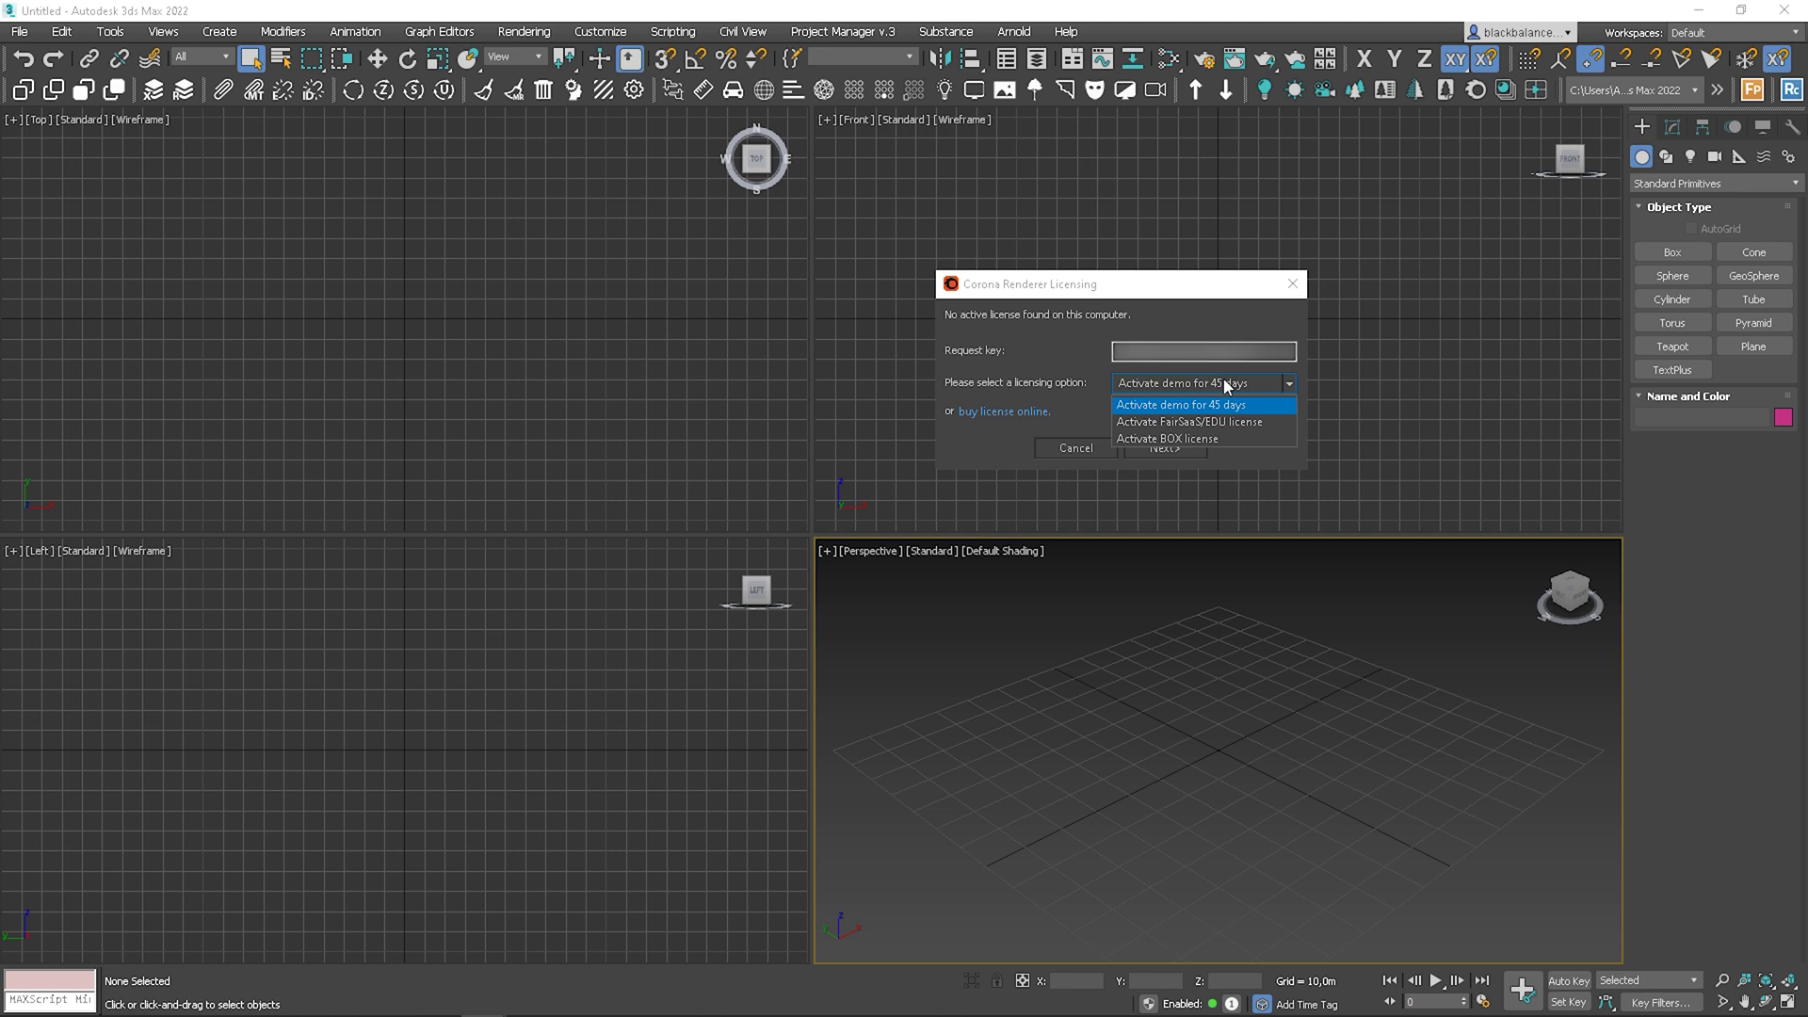
left_click(1187, 421)
left_click(1179, 448)
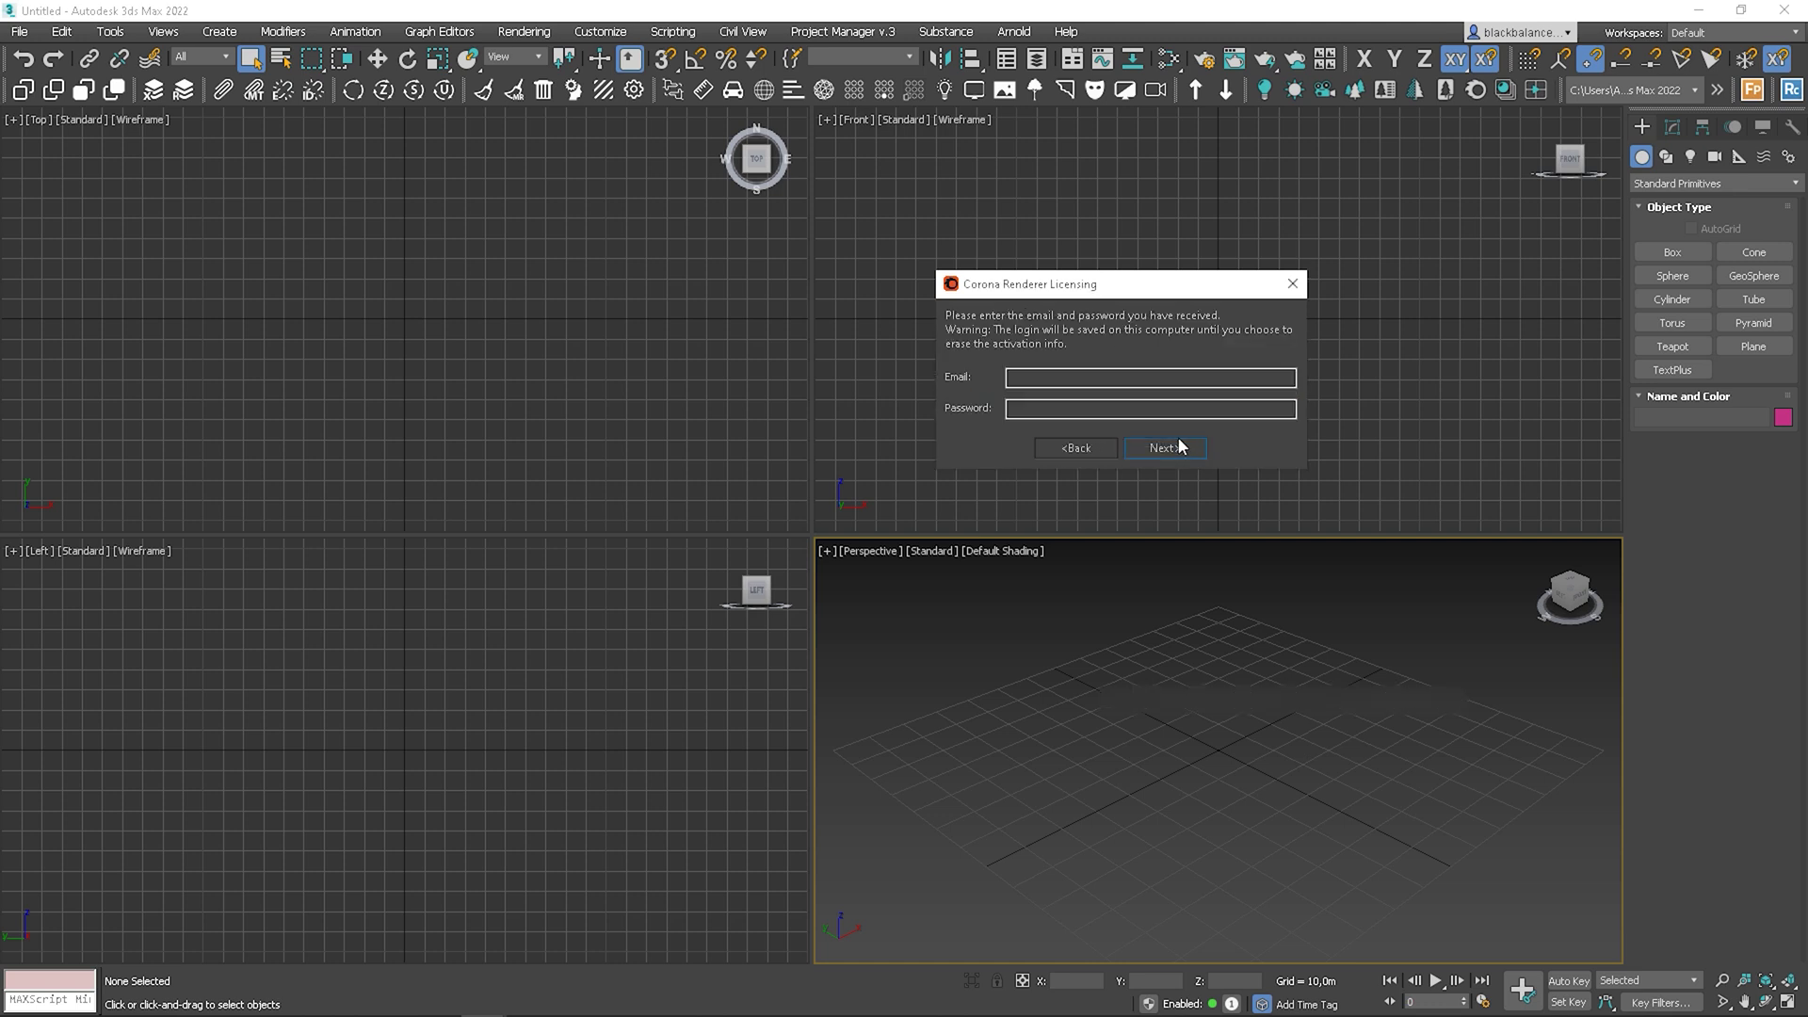
Step: Log in with the account e-mail and password to activate the FairSaaS license
left_click(1031, 378)
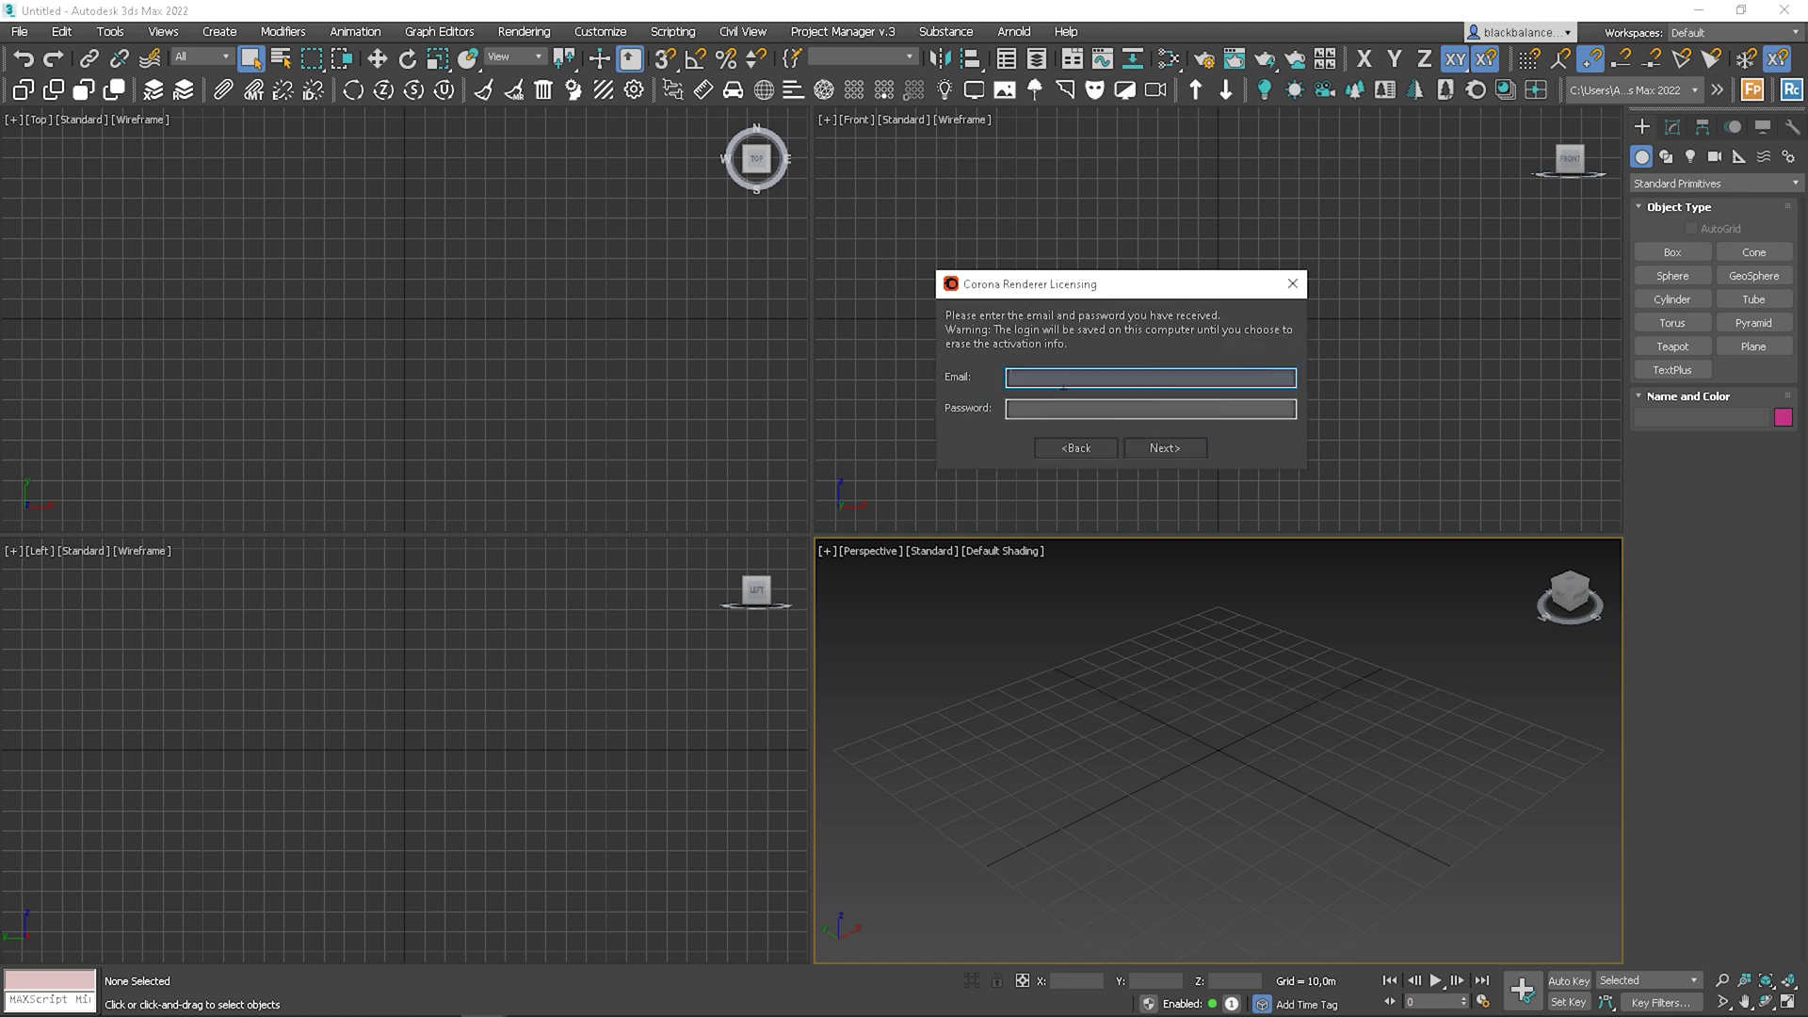
key("Tab")
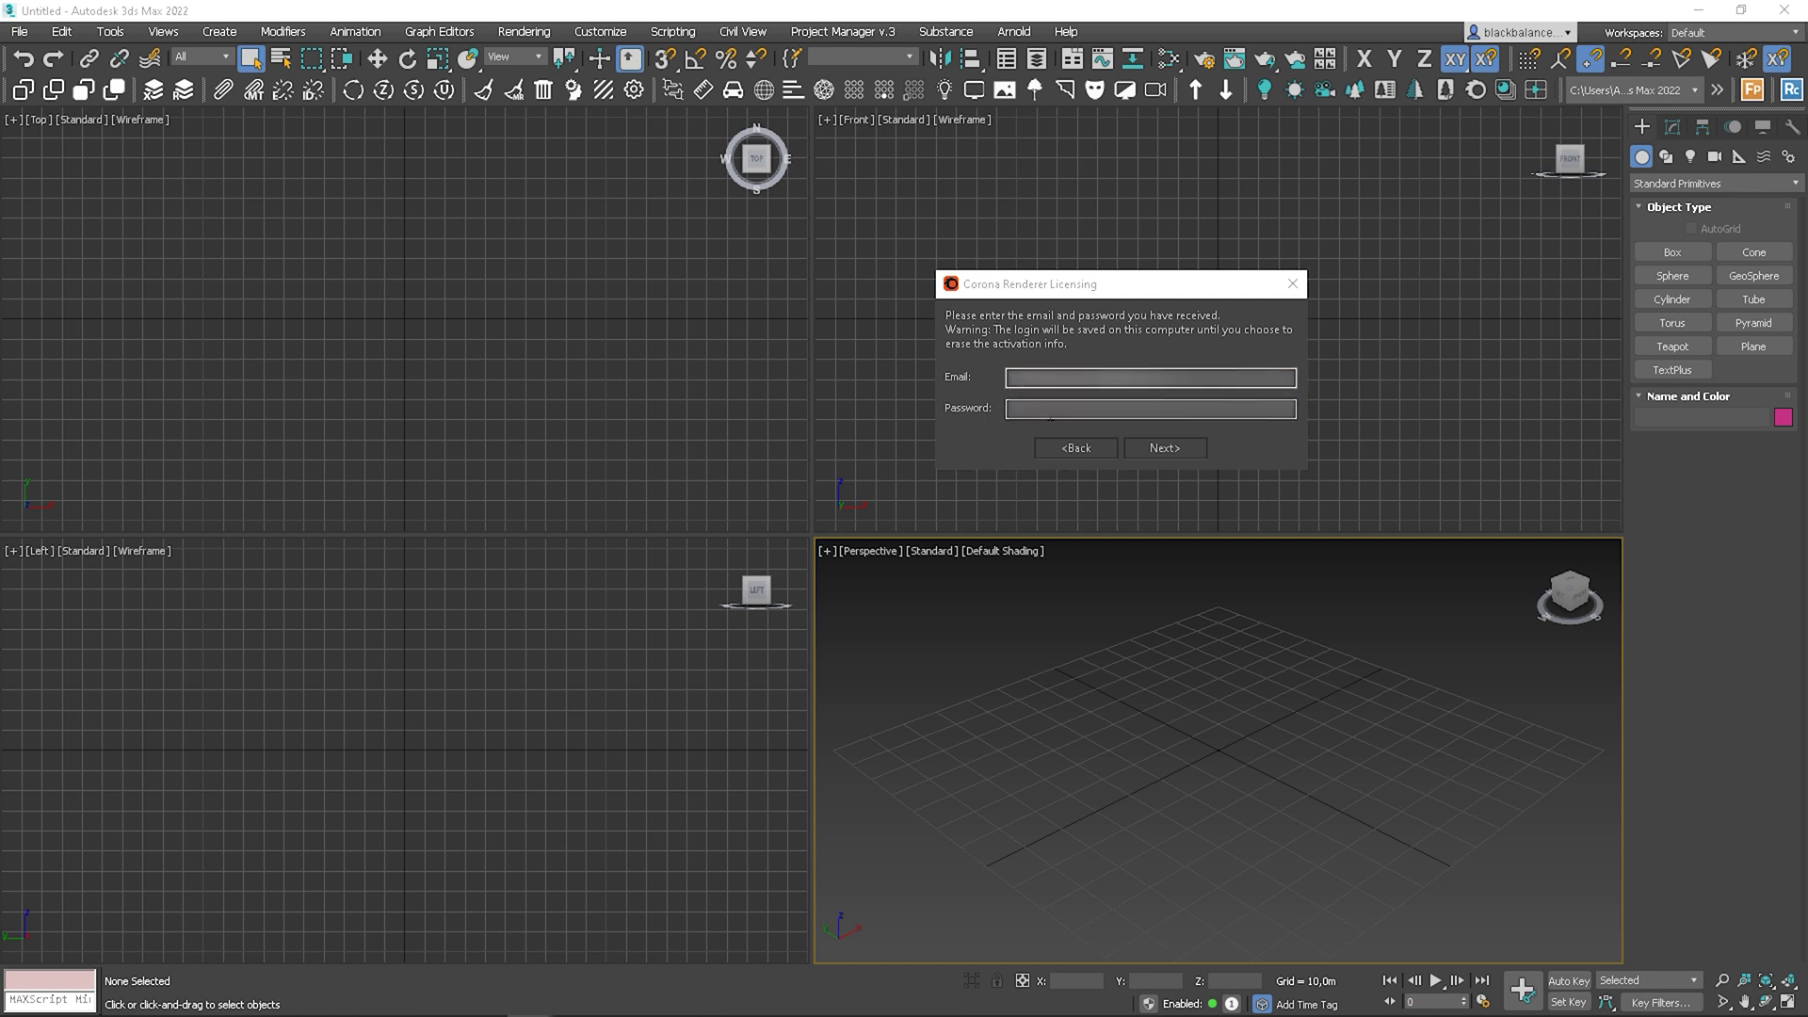
left_click(1192, 455)
left_click(1104, 446)
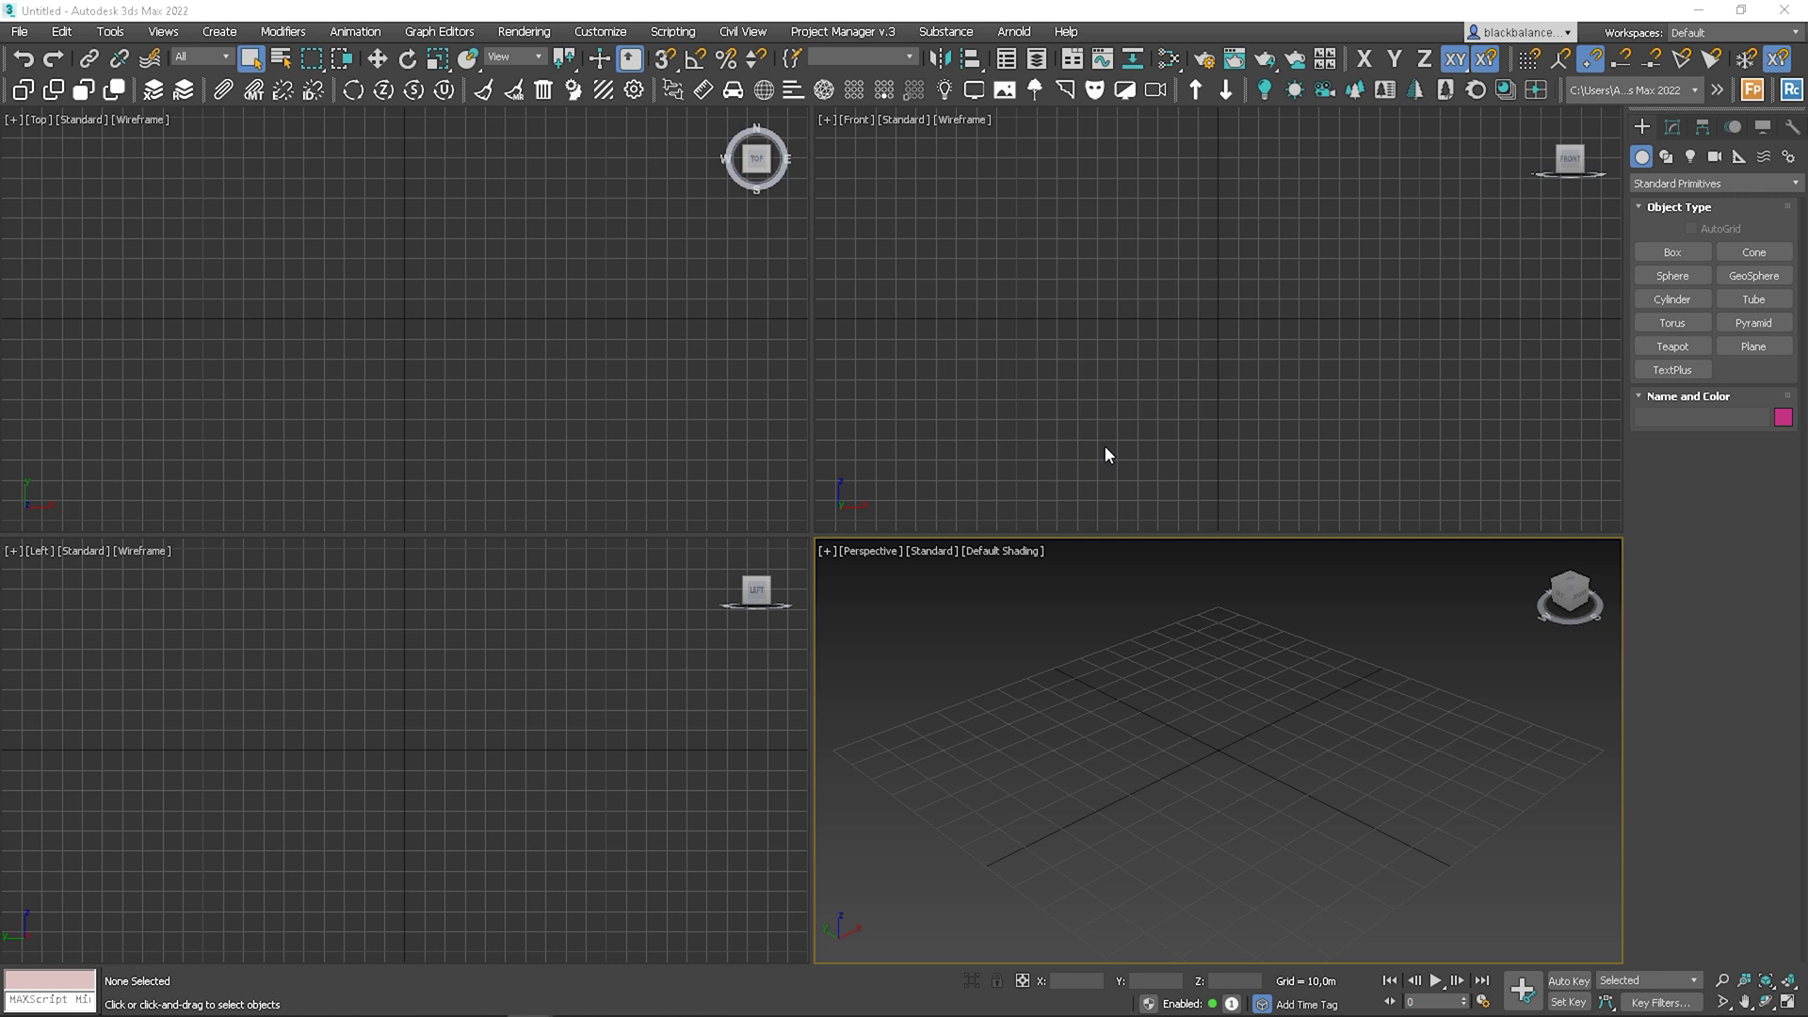
Step: Check the license status in Render Setup's System tab and start a test render
left_click(1200, 57)
left_click(1347, 326)
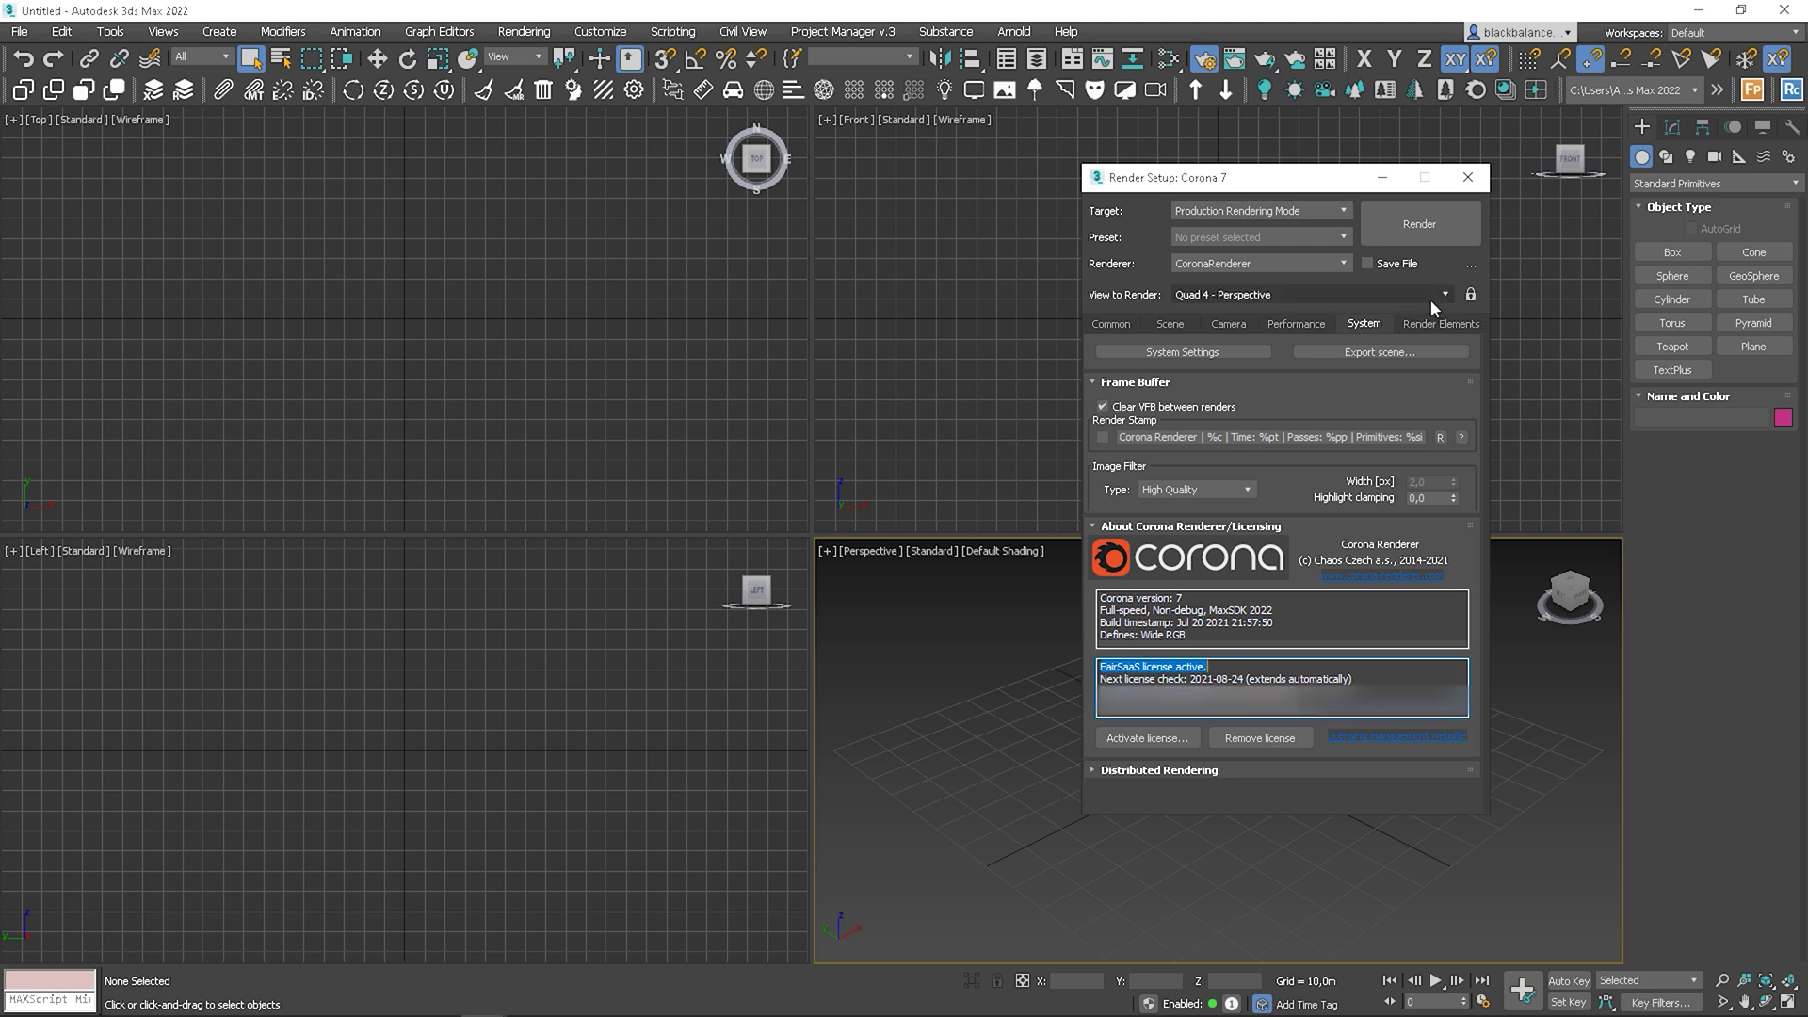
left_click(1435, 222)
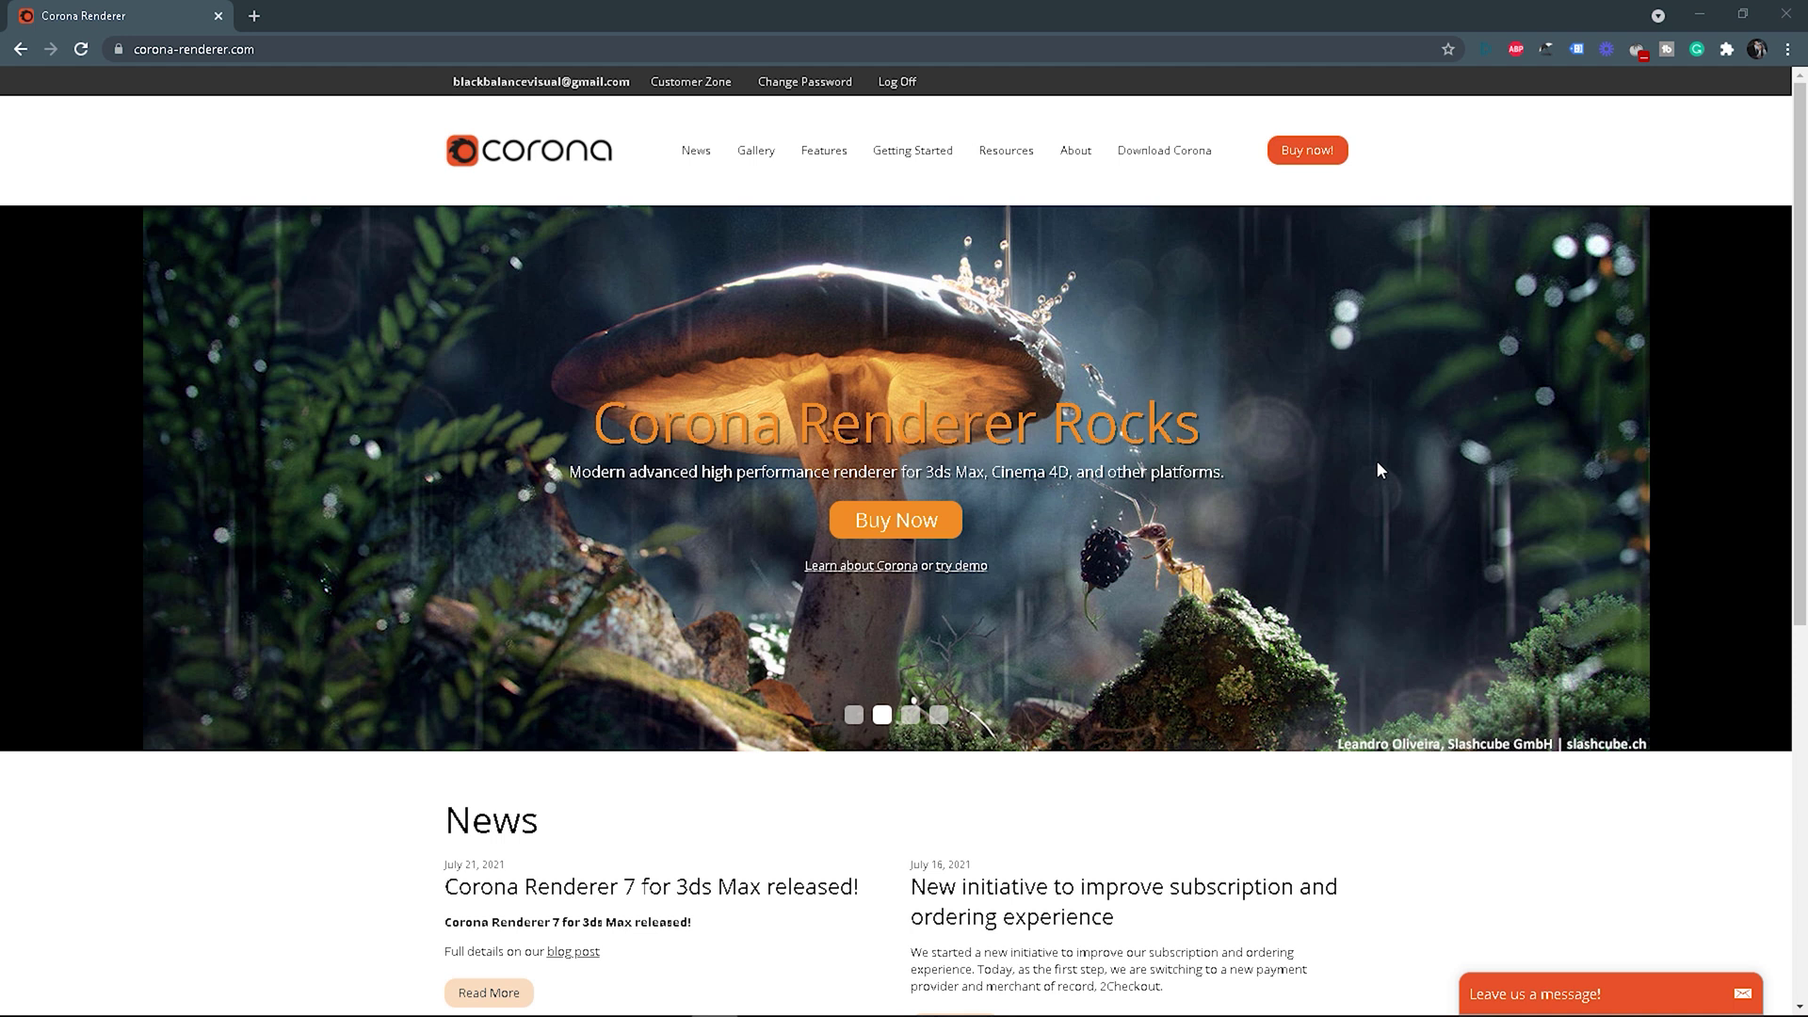
Step: On Prices and Licensing, review 3ds Max FairSaaS with 3 Floating Render Nodes
left_click(1305, 154)
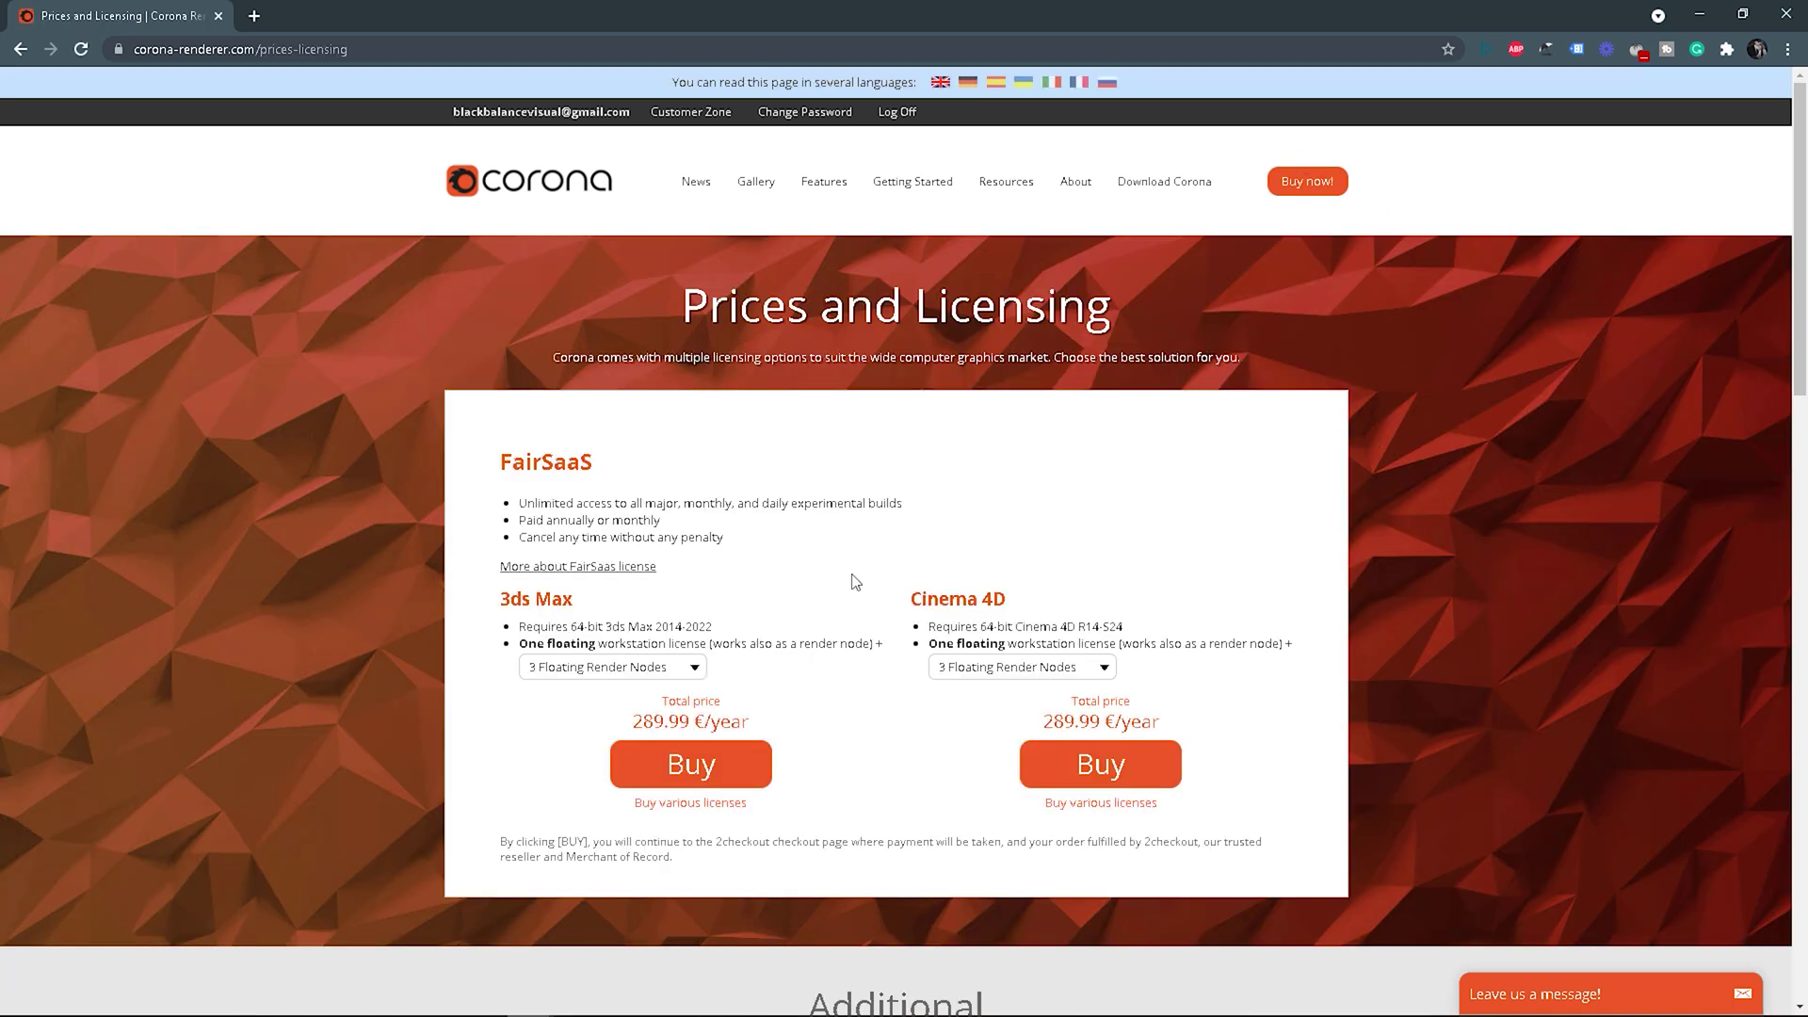
left_click(648, 670)
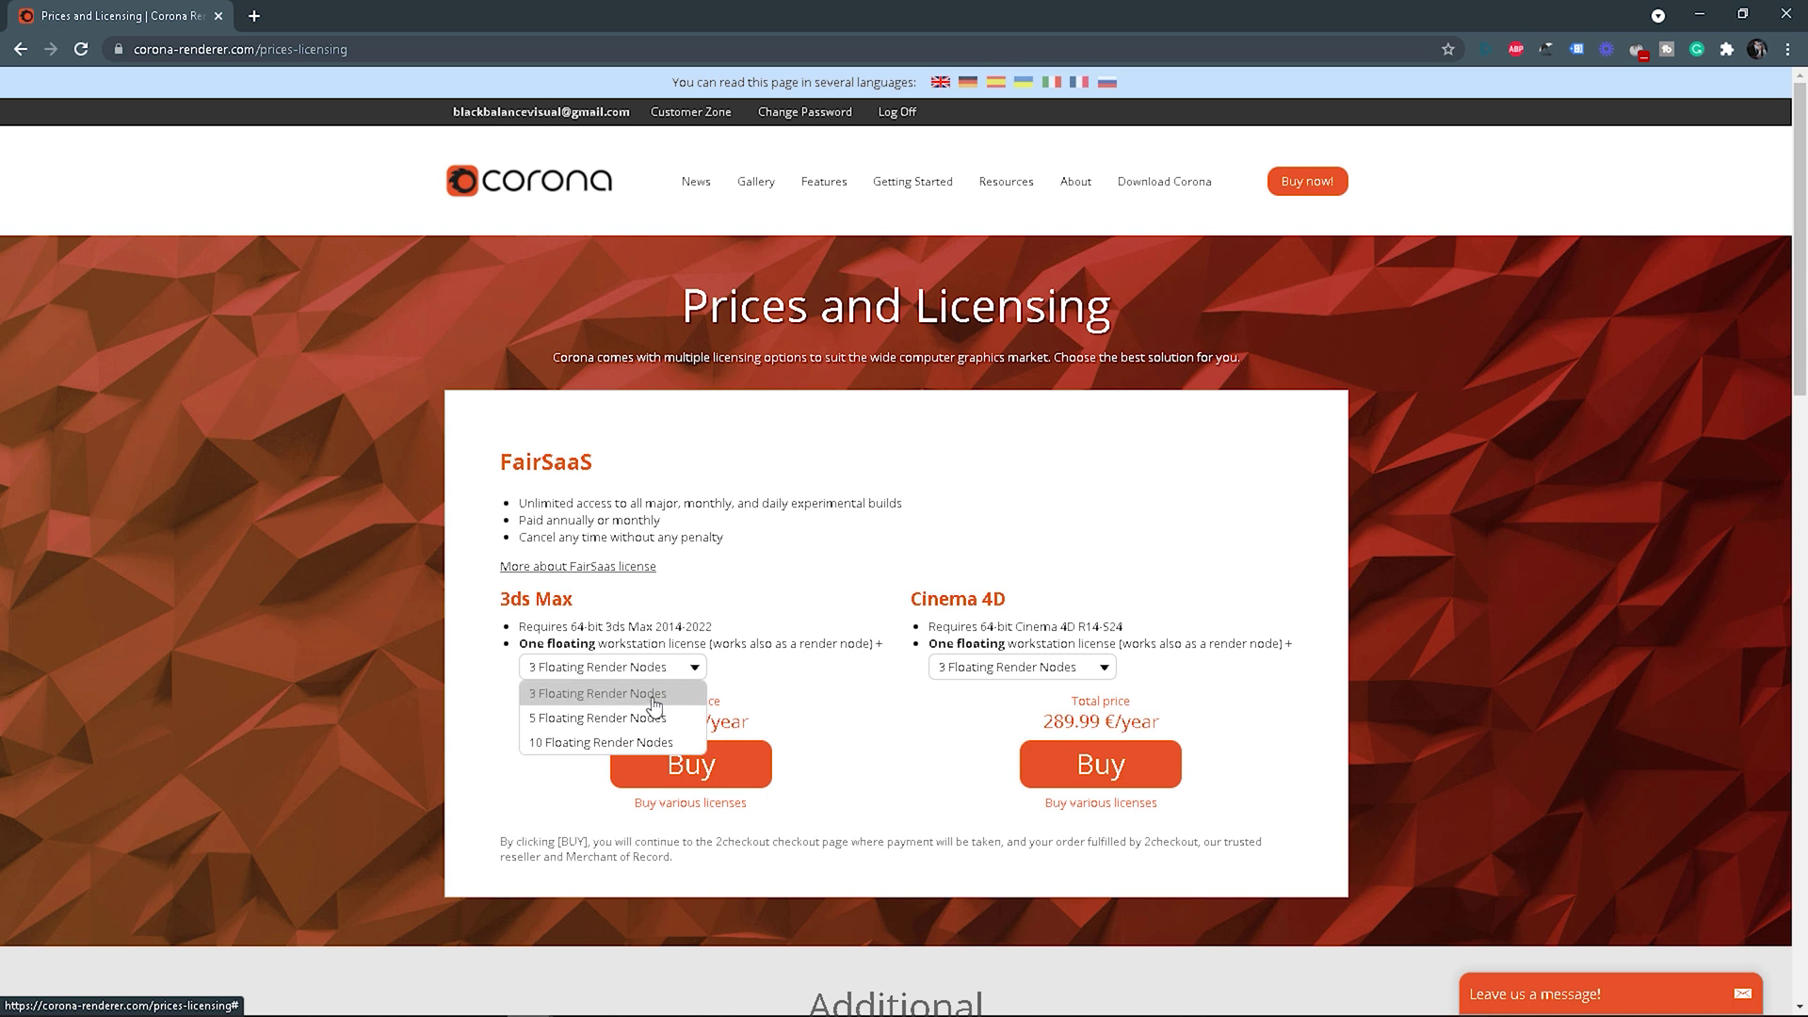
left_click(626, 676)
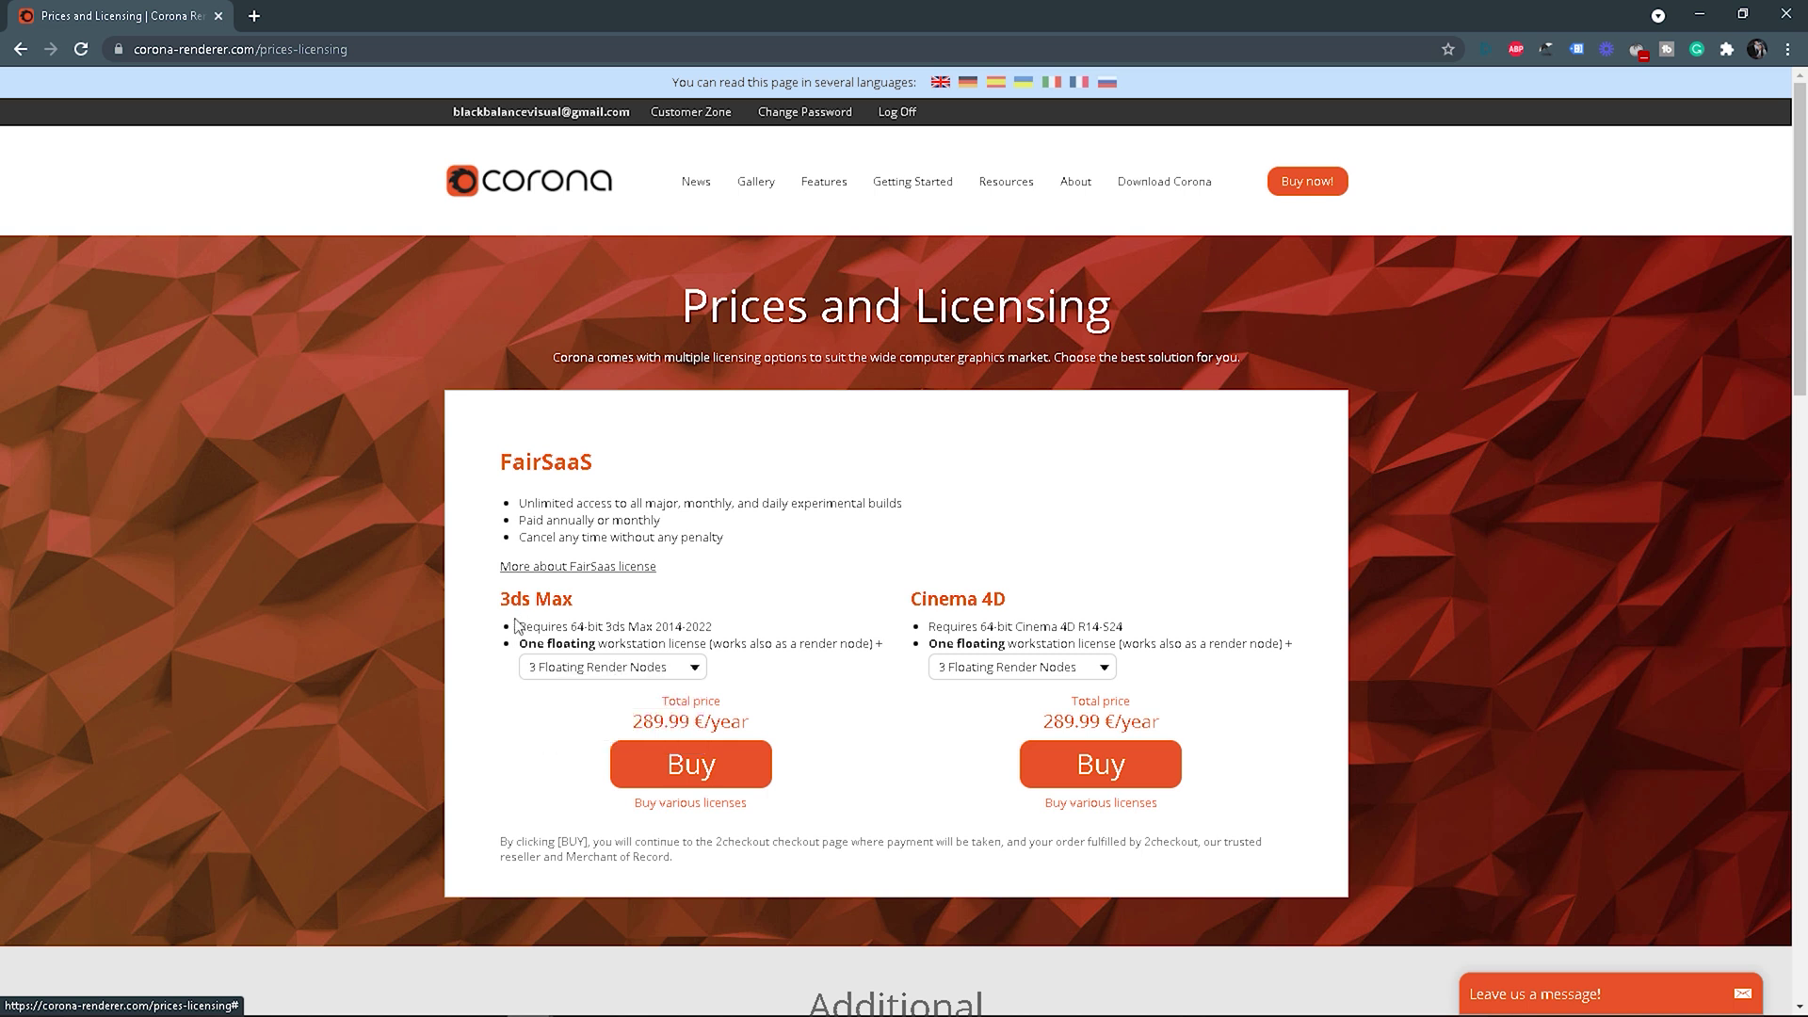
left_click_drag(516, 625, 722, 628)
left_click_drag(520, 644, 873, 645)
Step: Compare 10 Floating Render Nodes, return to 3 nodes, and buy the 289.99 €/year license
left_click(678, 670)
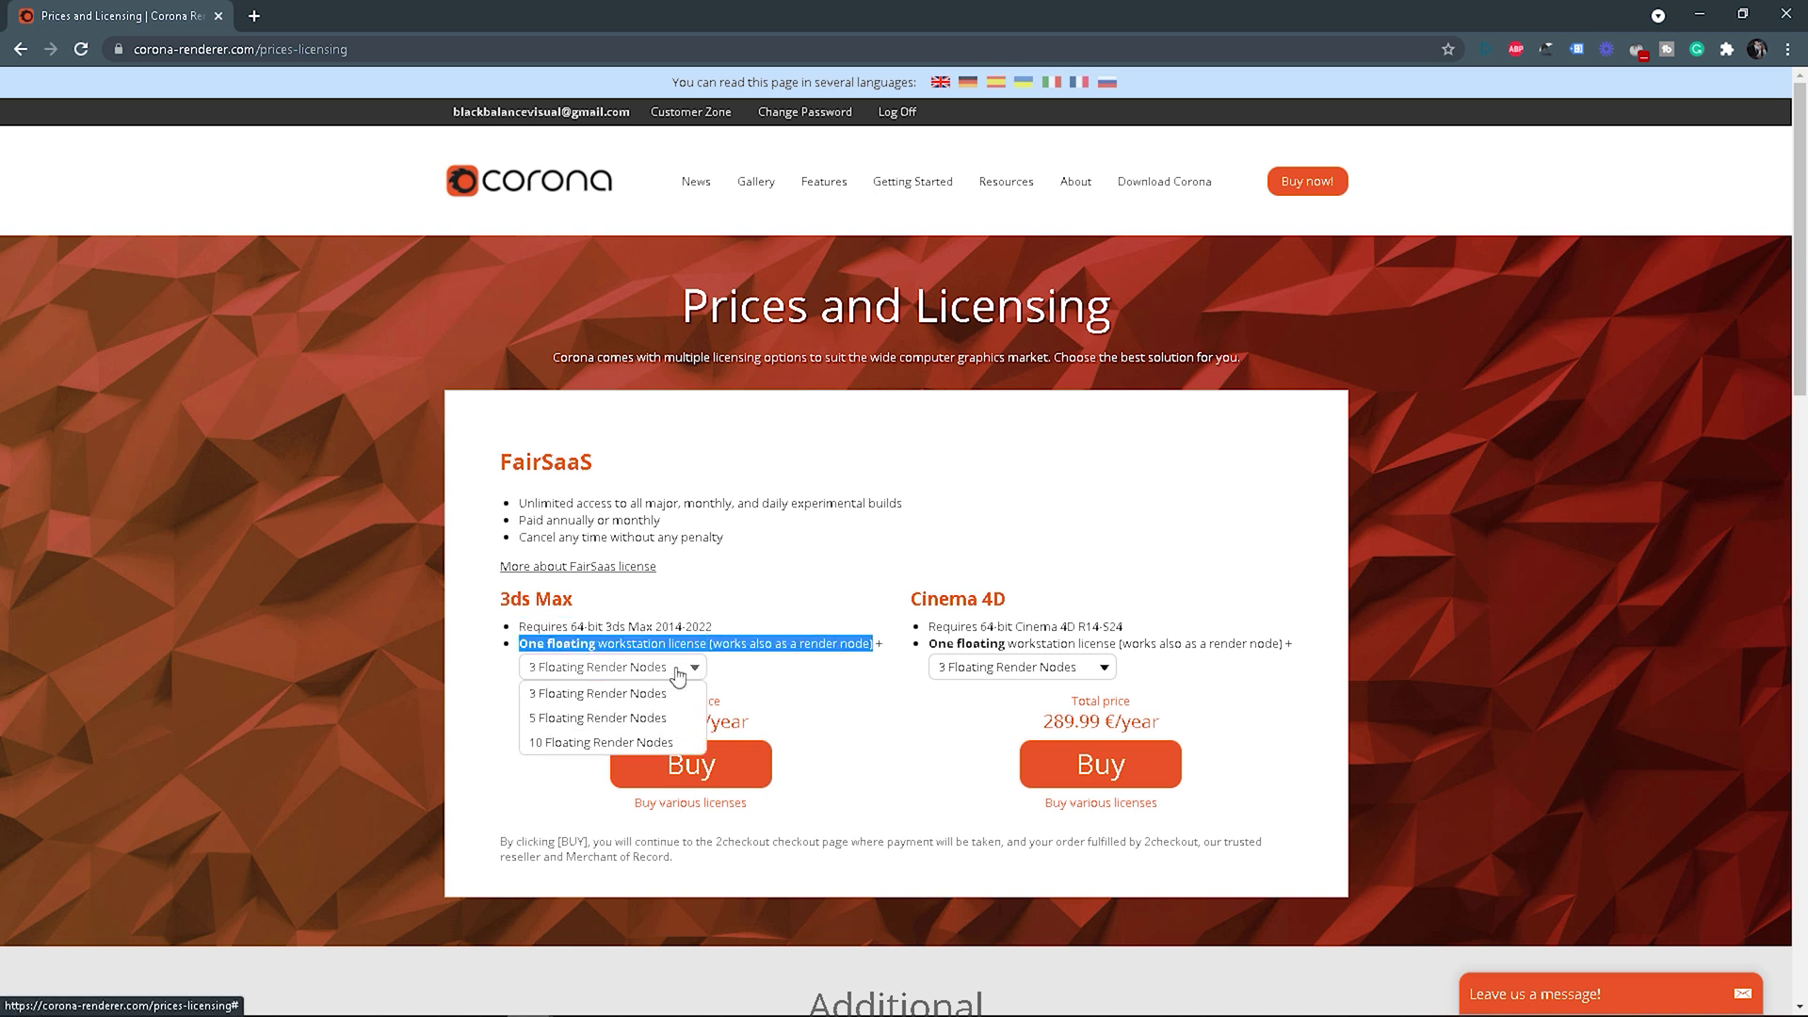
left_click(650, 742)
left_click(688, 670)
left_click(659, 691)
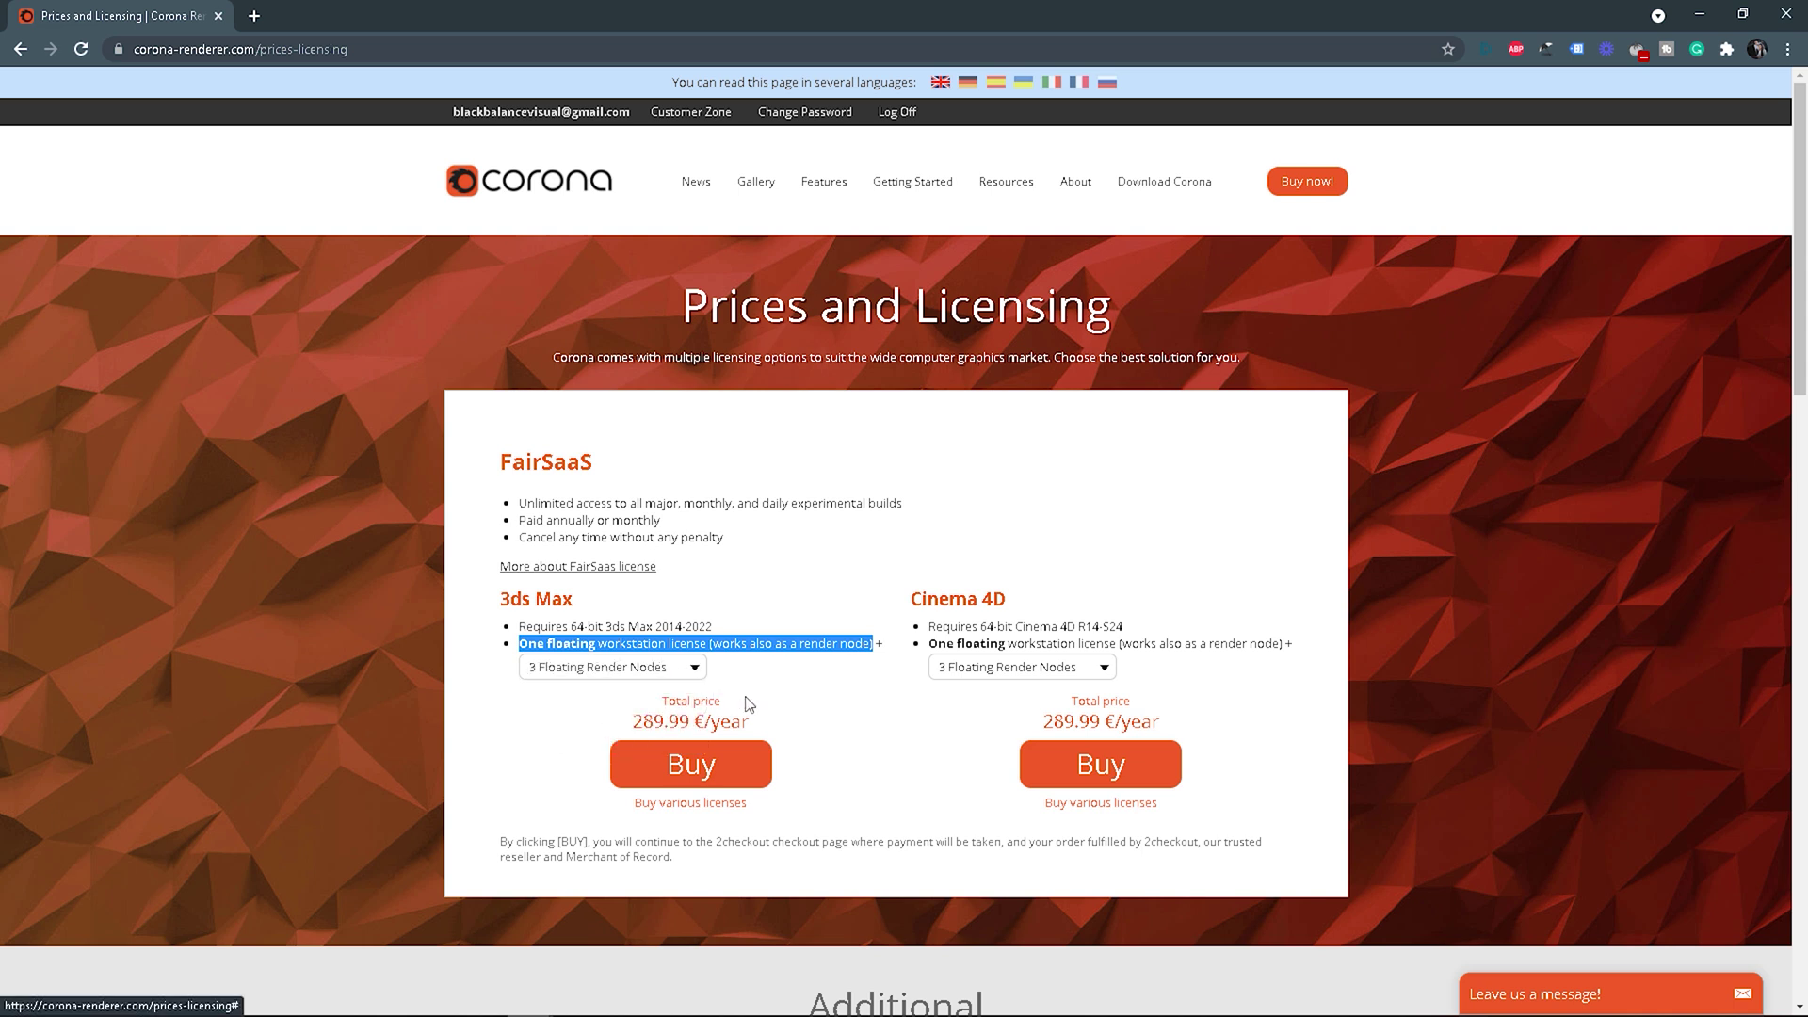
left_click(805, 675)
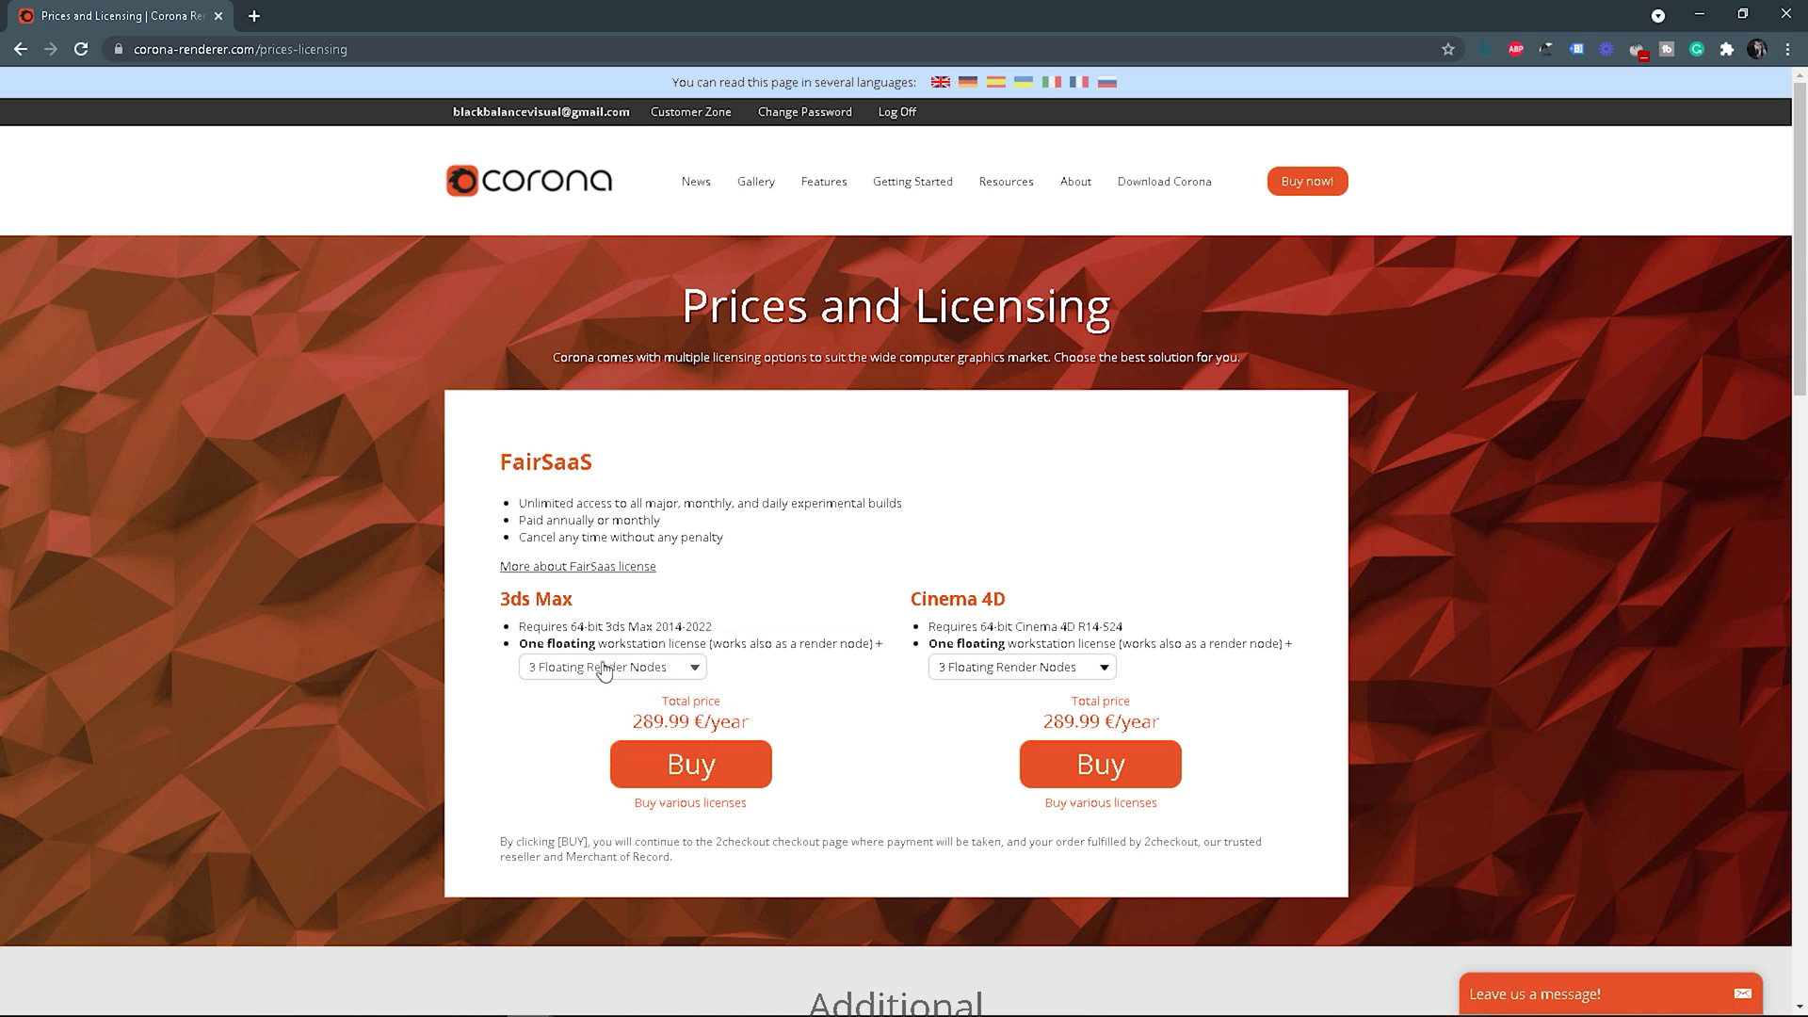
left_click(716, 774)
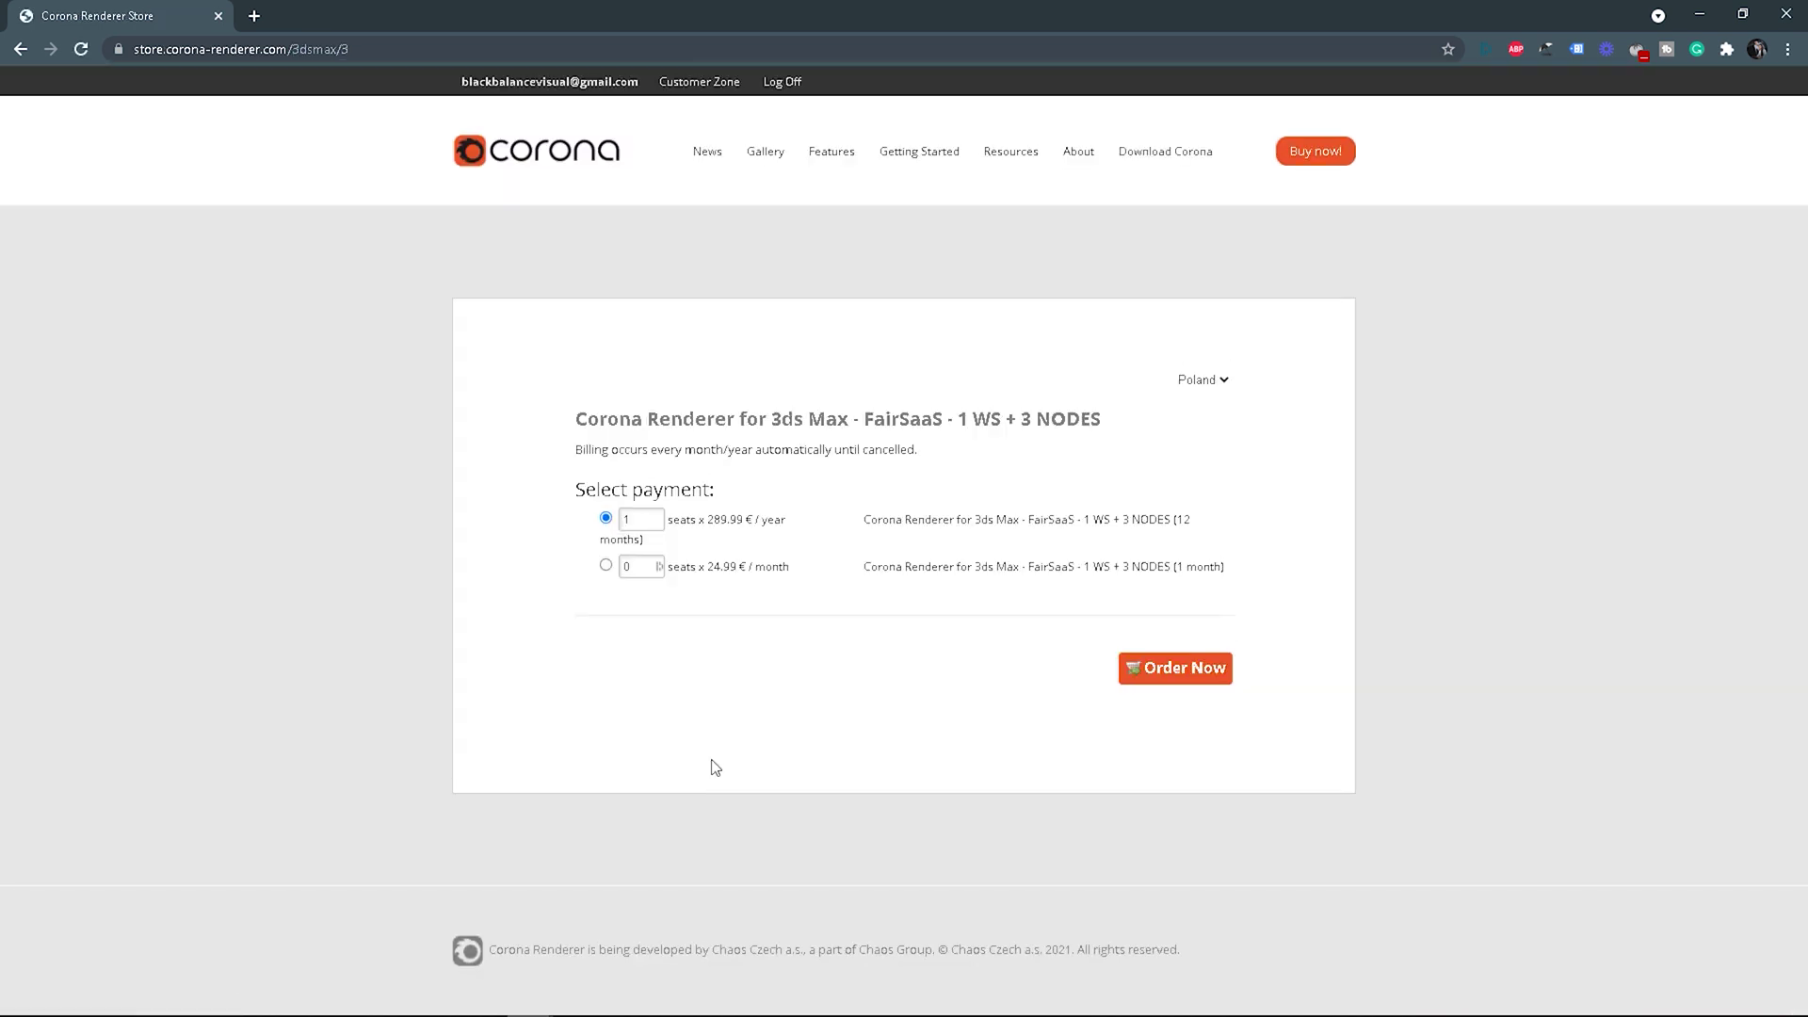
Step: Enter 2 in the seat count field, then switch to the monthly 24.99 € payment plan
double_click(647, 519)
type("2")
left_click(605, 566)
left_click_drag(678, 568, 840, 574)
left_click(837, 577)
Step: Order the monthly plan and scroll the checkout down to the payment options
left_click(1194, 674)
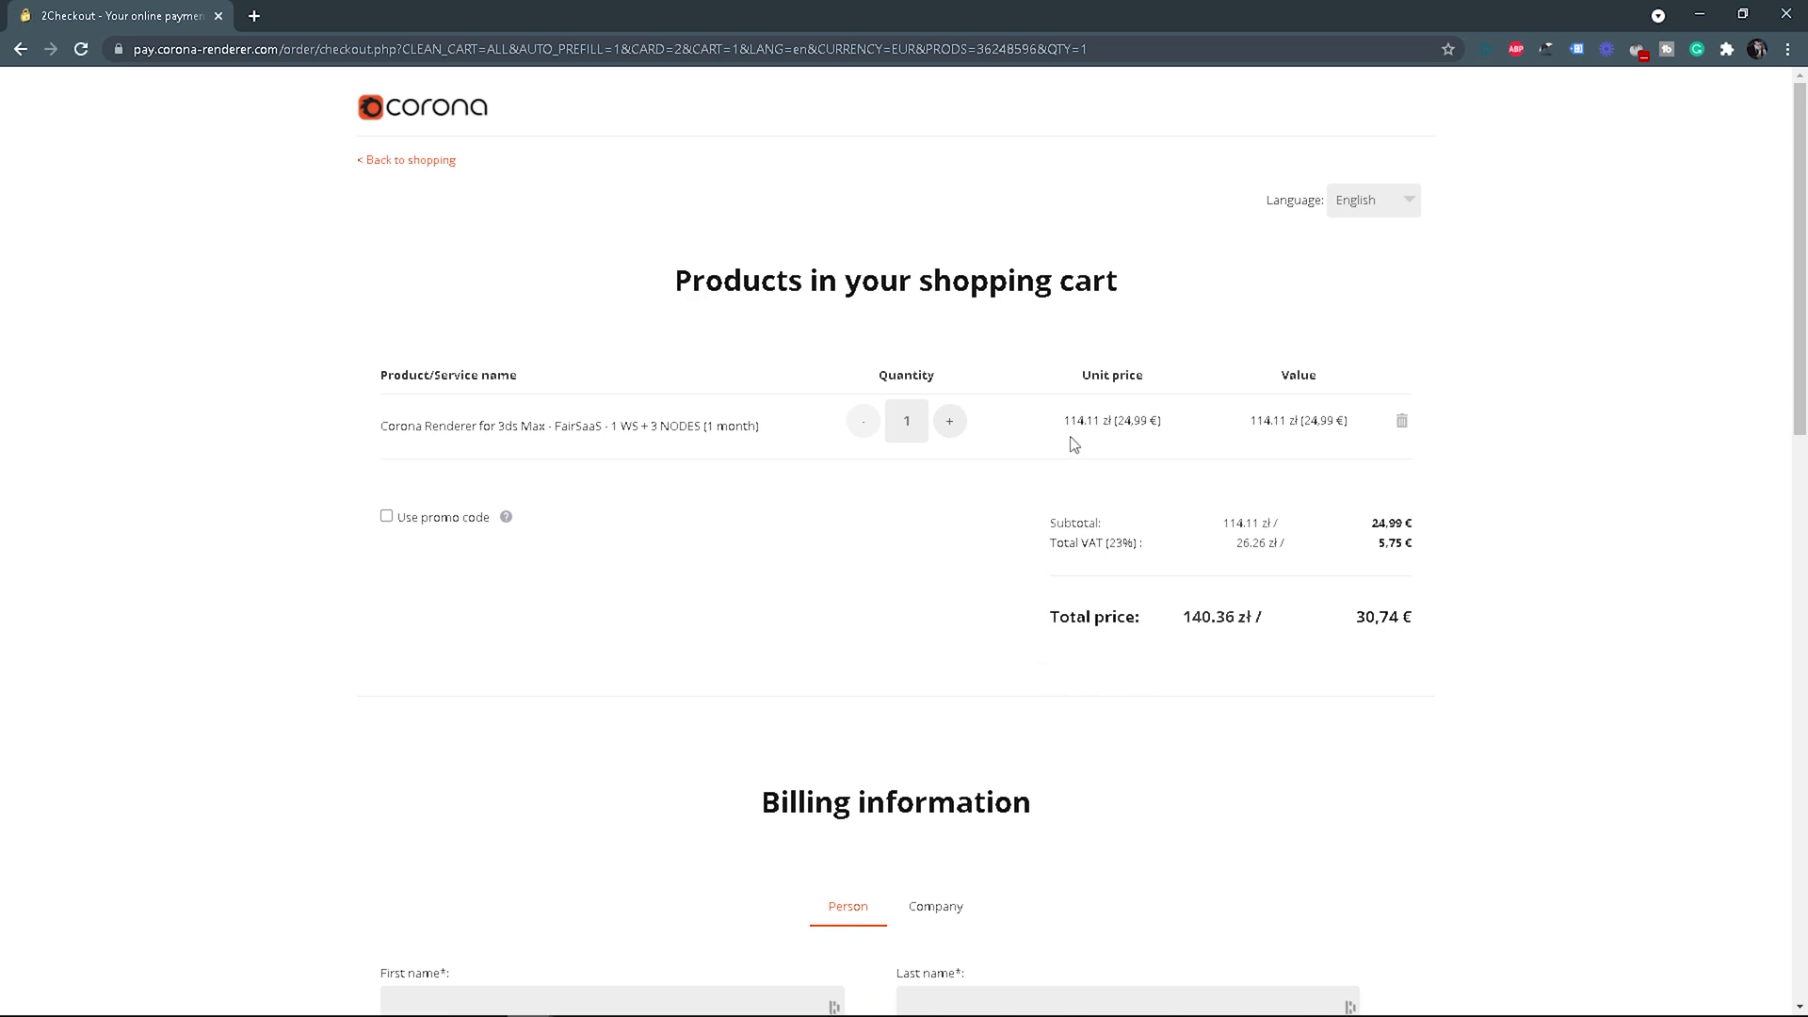
scroll(1033, 626, "down", 8)
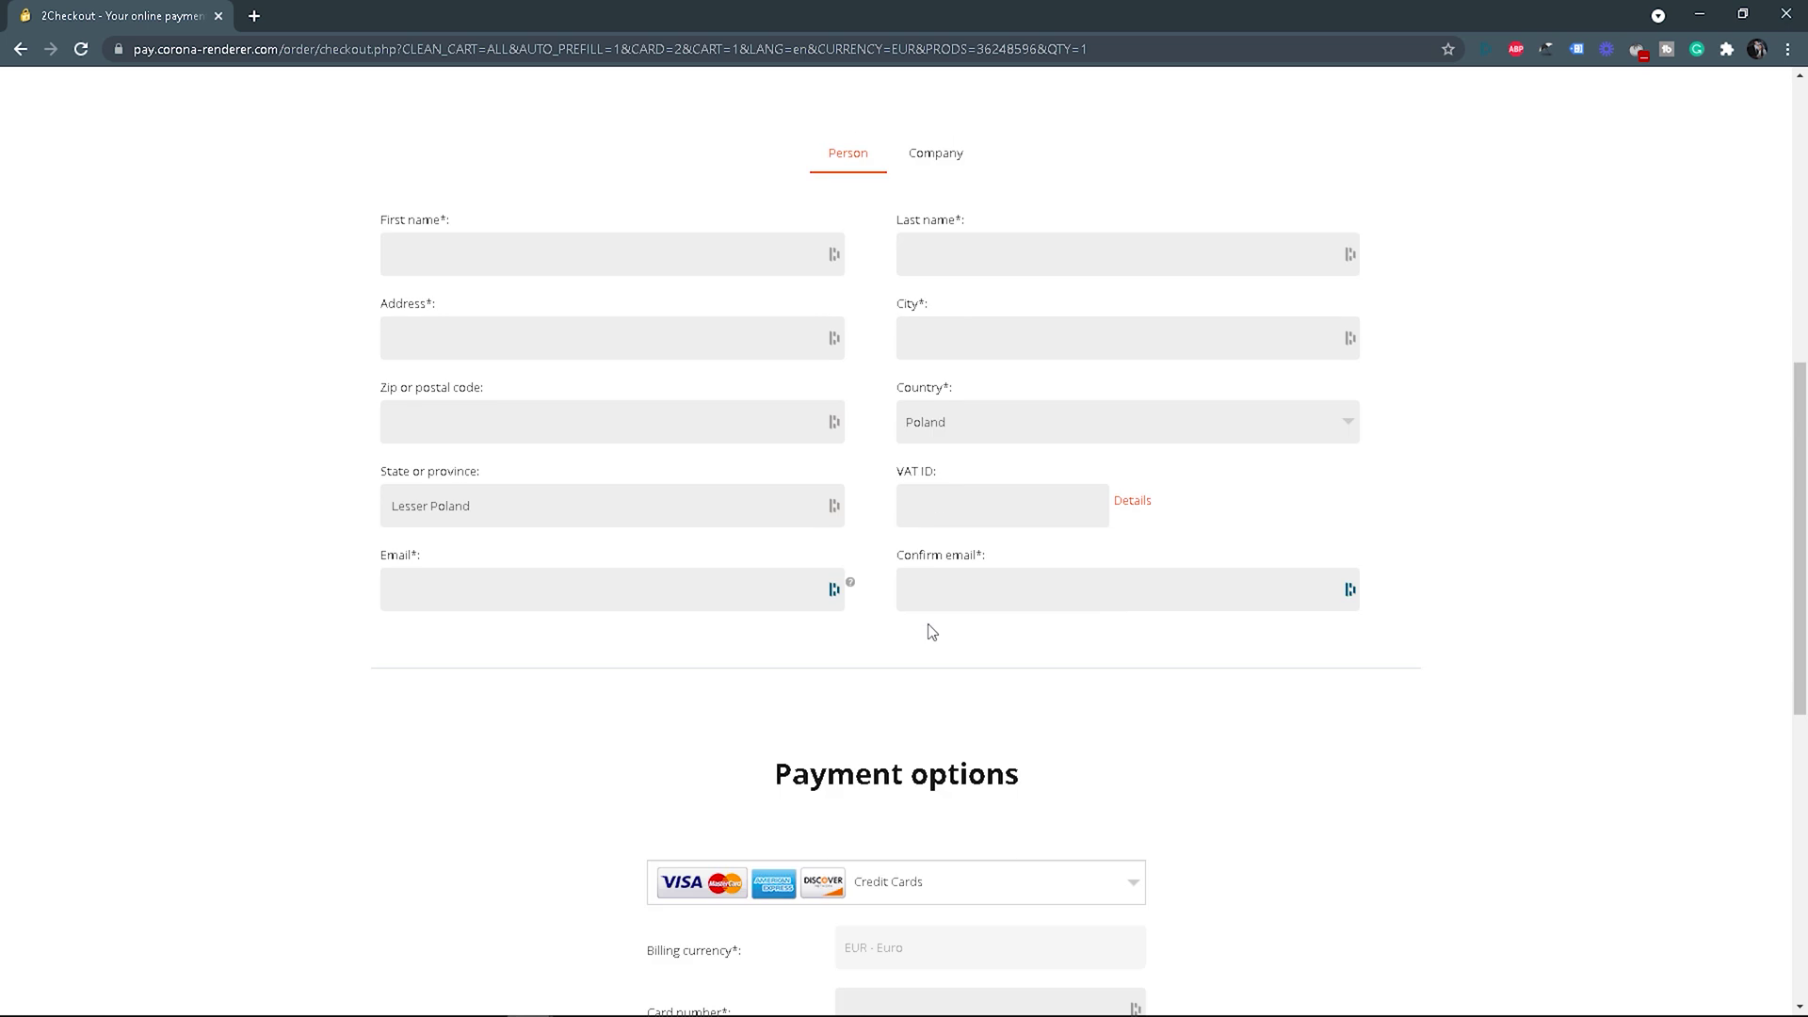
scroll(1236, 763, "down", 7)
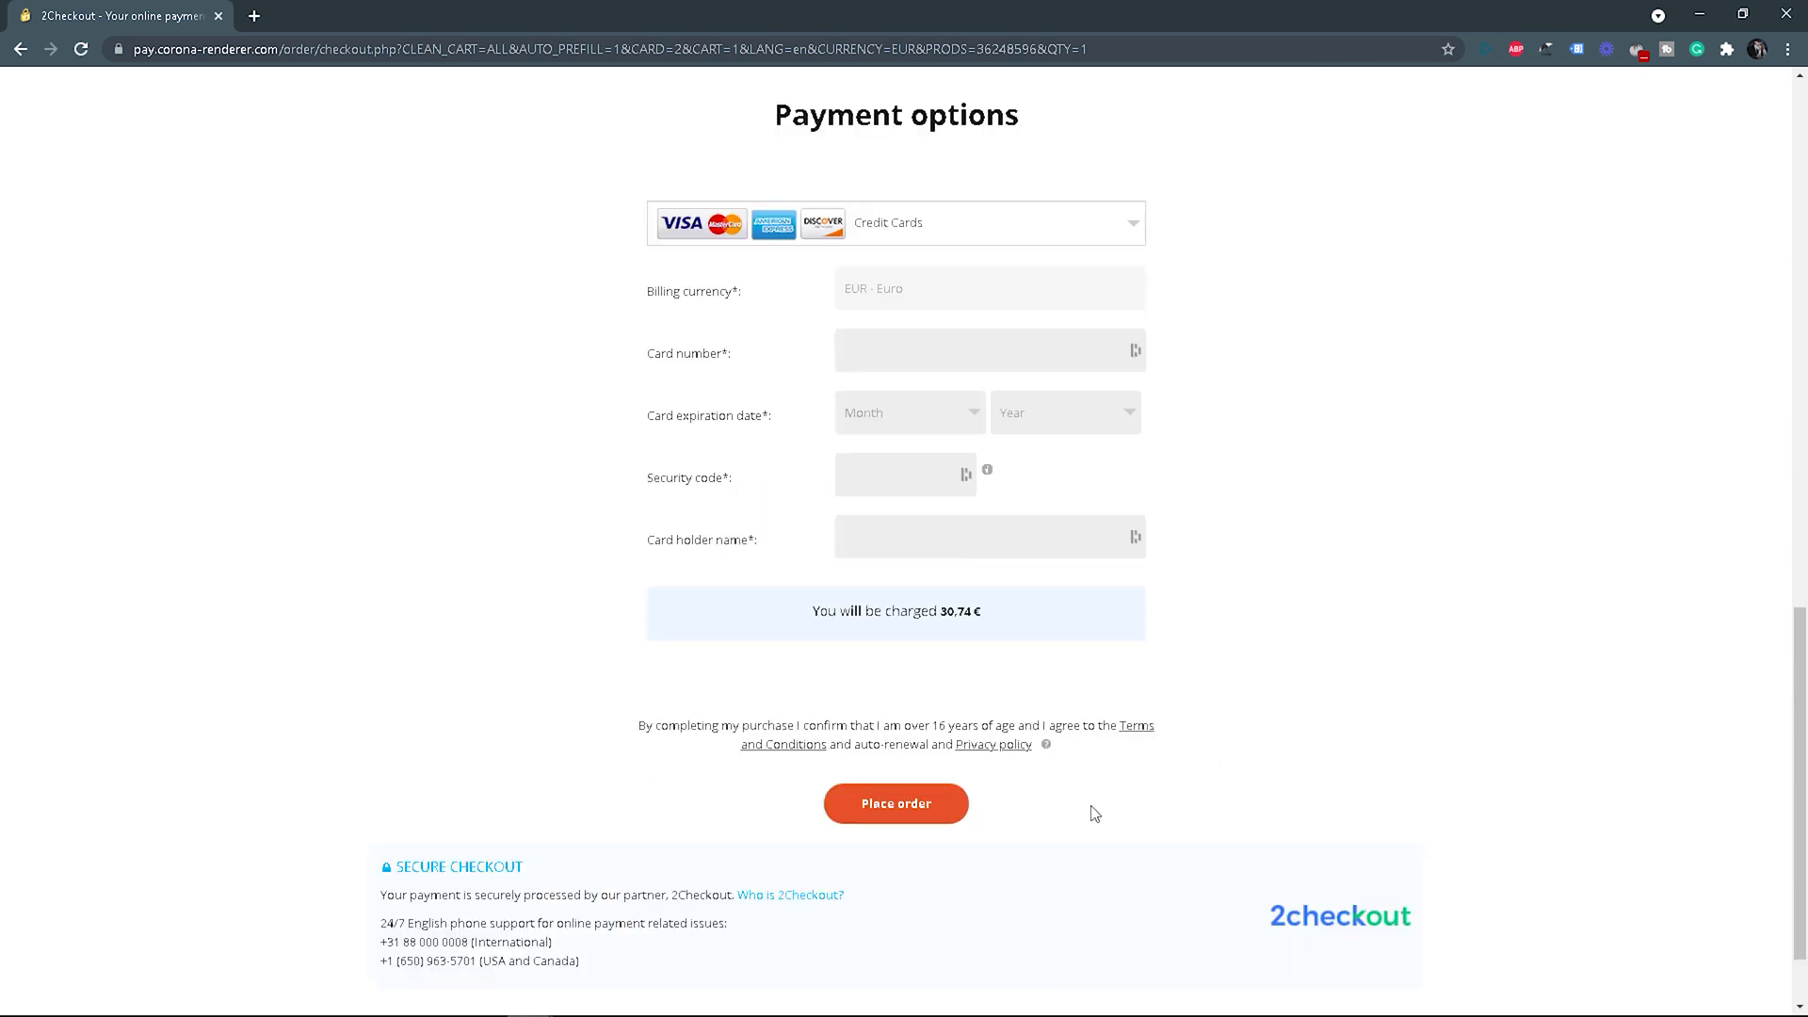